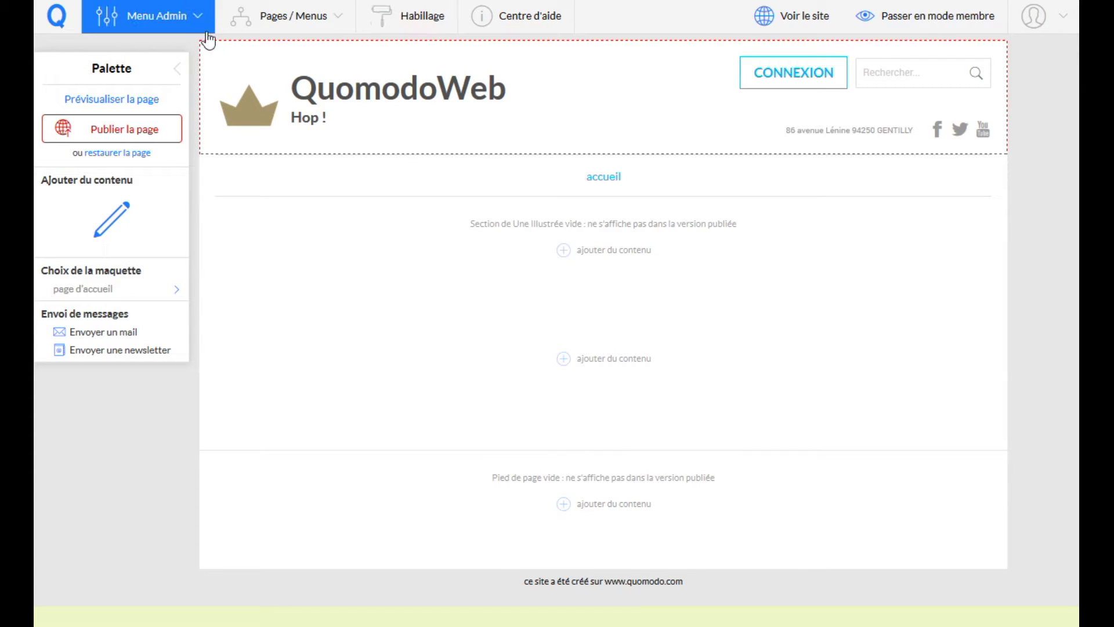
Step: Open the site styling settings (Habillage du site) and review the star ratings of the site's priorities and values
{"action": "left_click", "coordinate": [199, 18]}
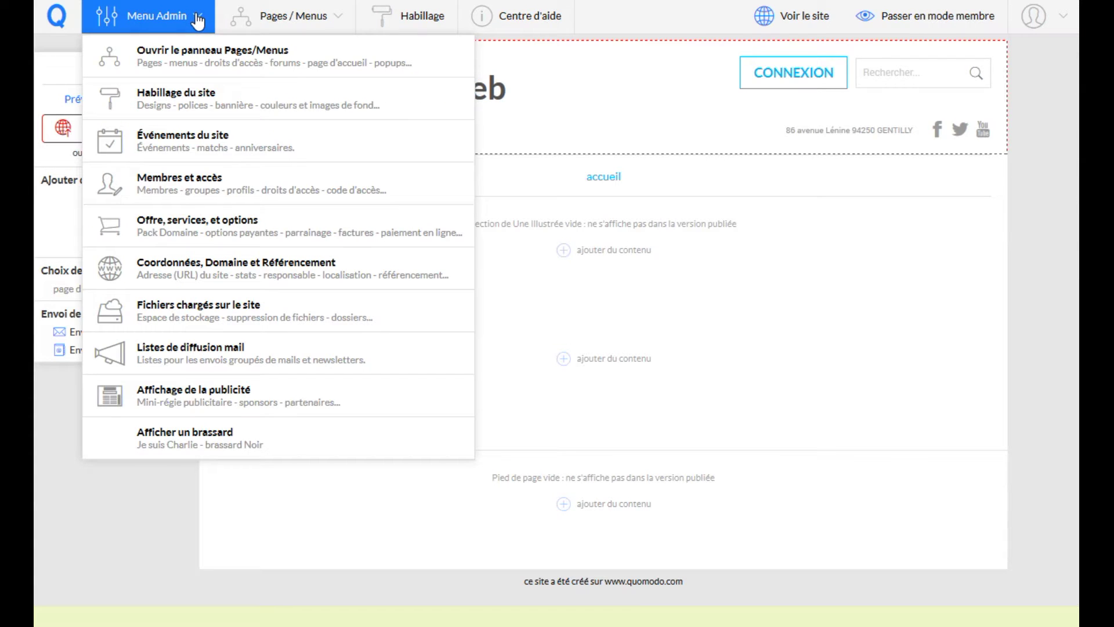
{"action": "left_click", "coordinate": [162, 98]}
{"action": "scroll", "coordinate": [325, 337], "scroll_direction": "down", "scroll_amount": 2}
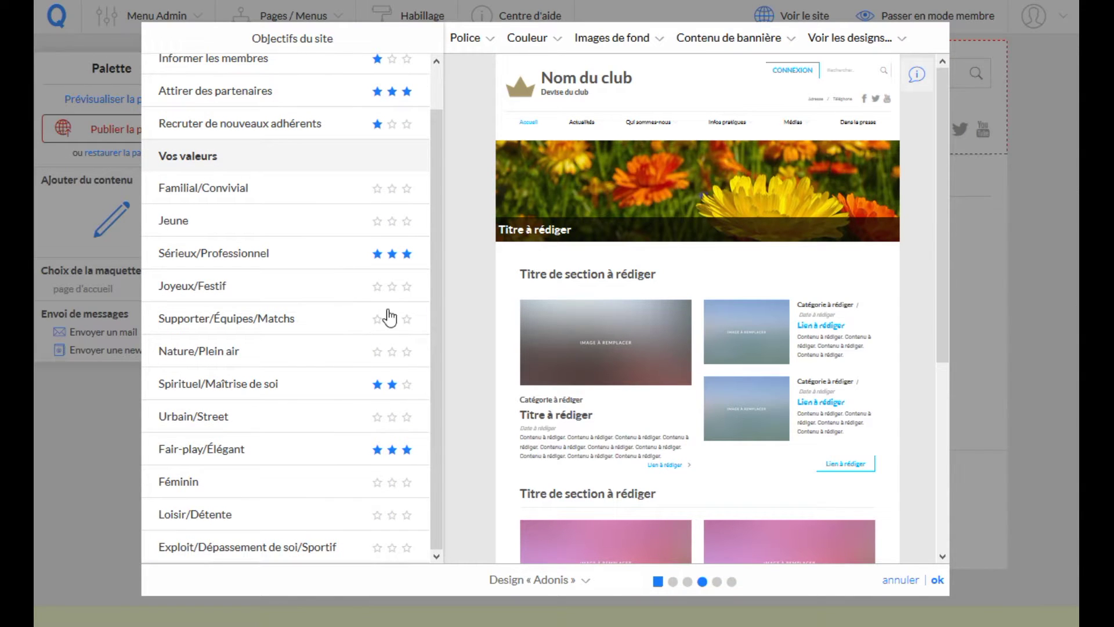
{"action": "scroll", "coordinate": [262, 401], "scroll_direction": "up", "scroll_amount": 1}
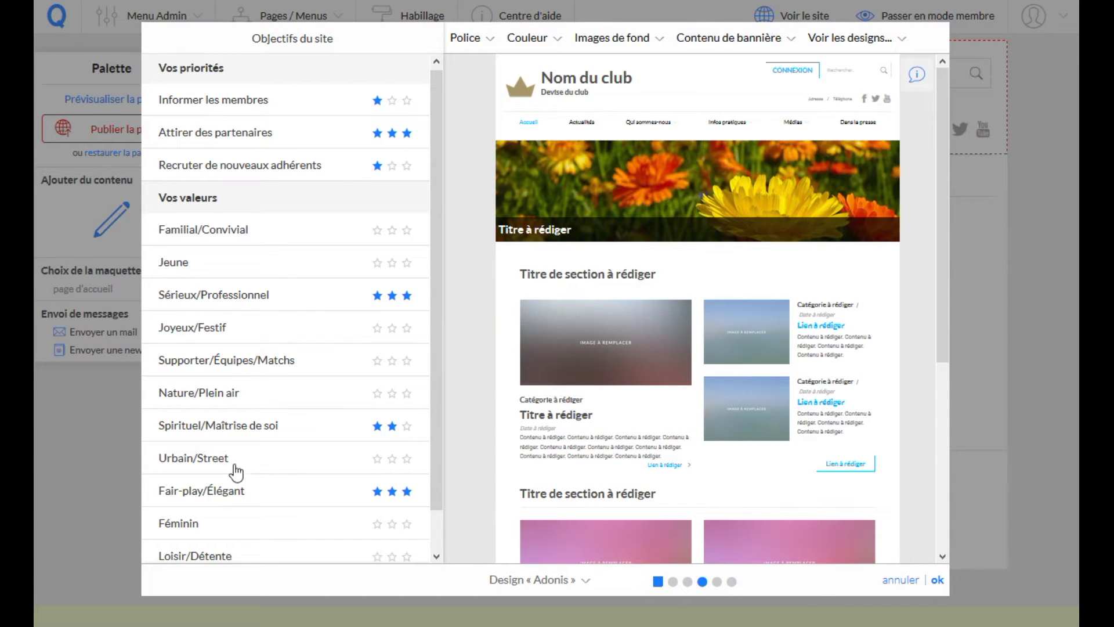
{"action": "scroll", "coordinate": [261, 491], "scroll_direction": "down", "scroll_amount": 1}
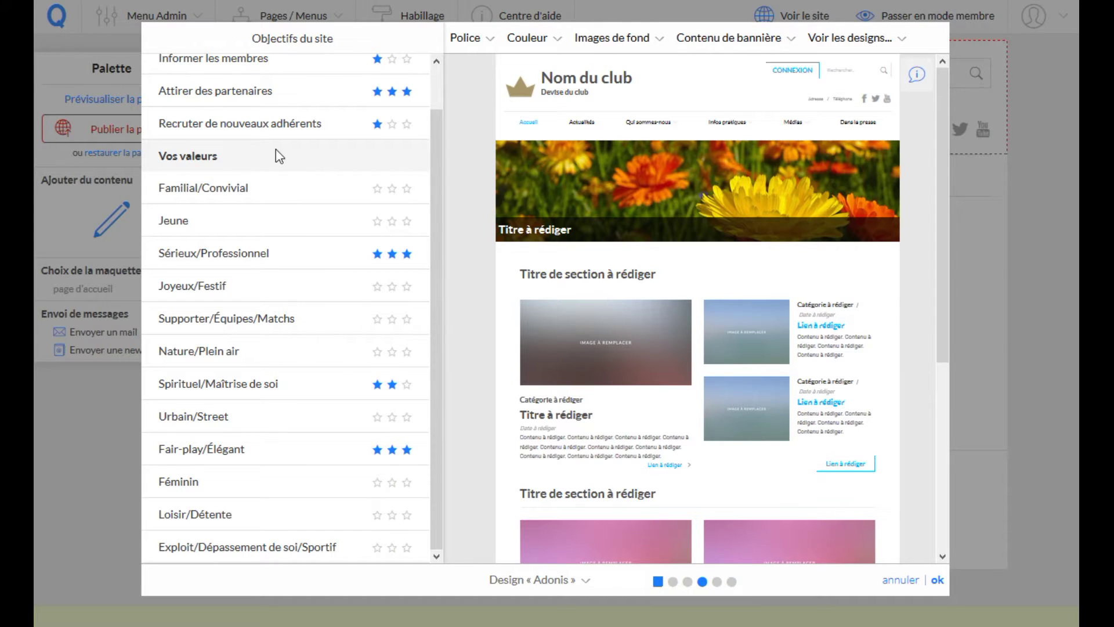
{"action": "scroll", "coordinate": [331, 256], "scroll_direction": "up", "scroll_amount": 1}
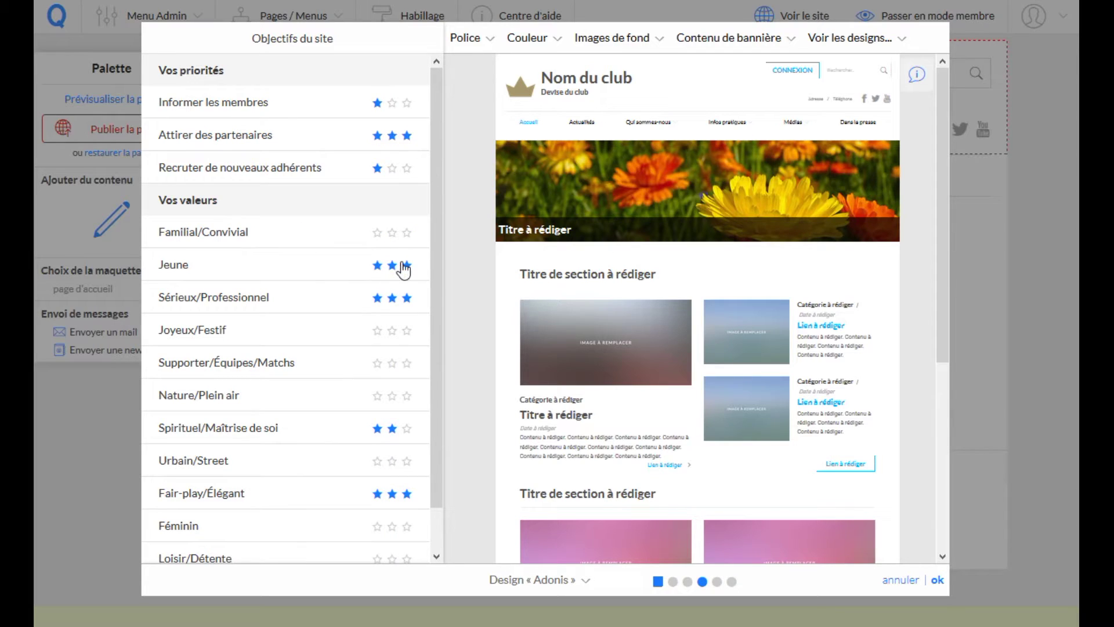
{"action": "left_click", "coordinate": [407, 330]}
{"action": "scroll", "coordinate": [392, 377], "scroll_direction": "down", "scroll_amount": 1}
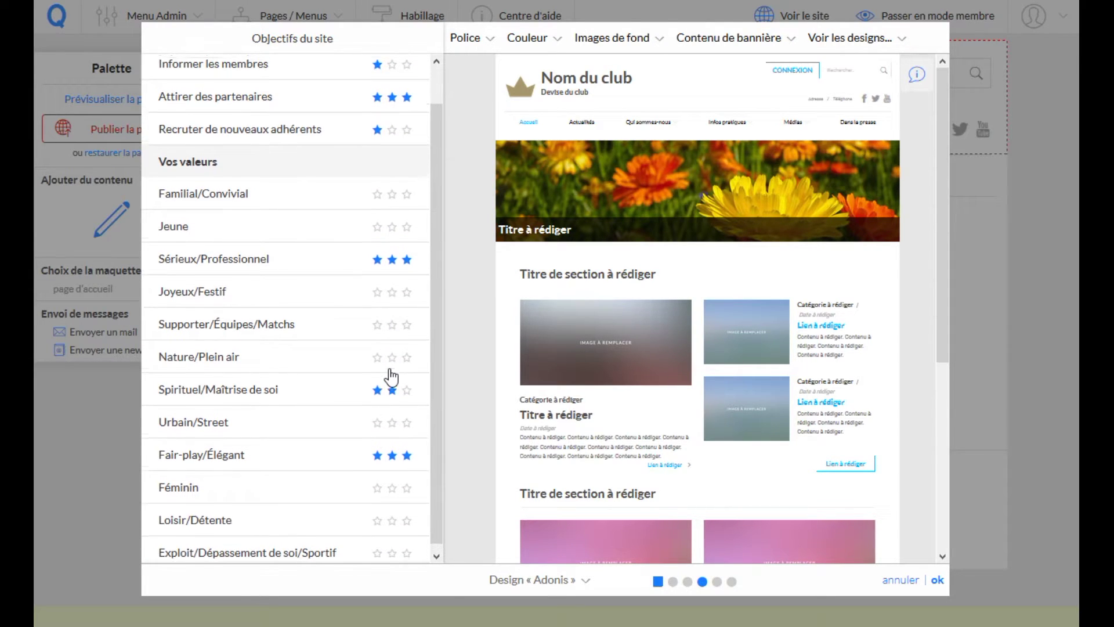
{"action": "scroll", "coordinate": [392, 377], "scroll_direction": "up", "scroll_amount": 1}
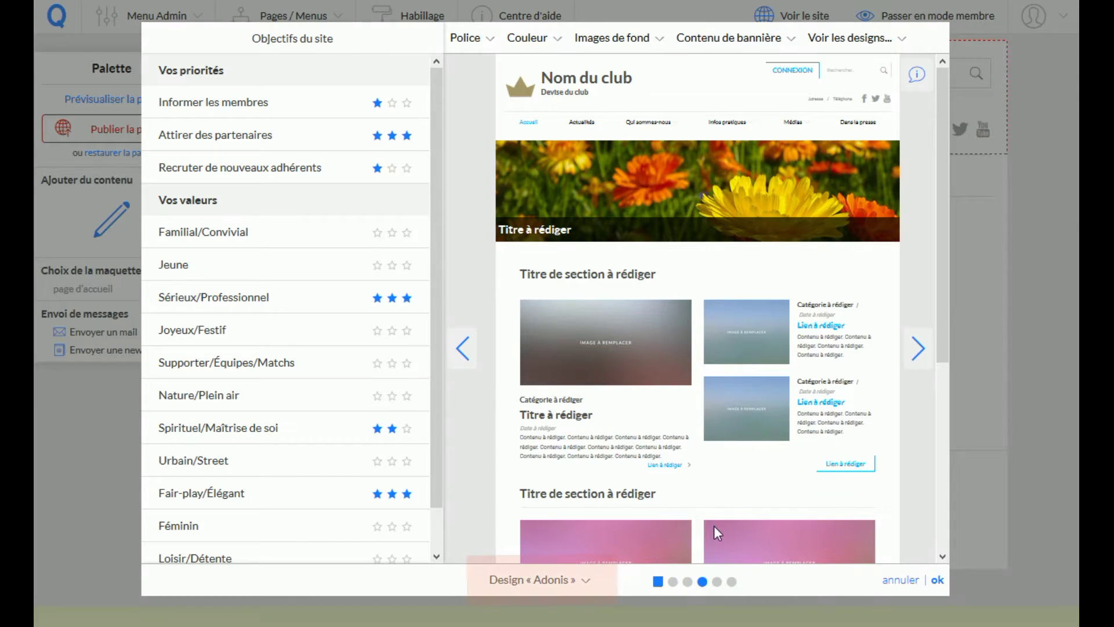
Step: Examine the Adonis design's main values and supported features, and review the filters available for browsing designs
{"action": "left_click", "coordinate": [587, 587]}
{"action": "left_click", "coordinate": [587, 587]}
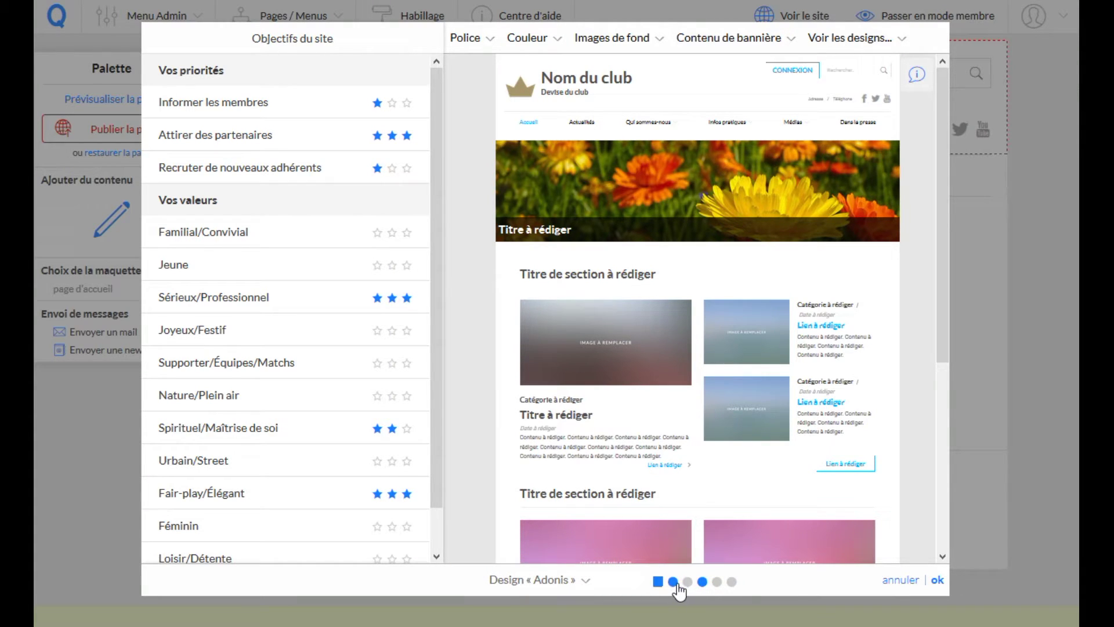
{"action": "left_click", "coordinate": [718, 582]}
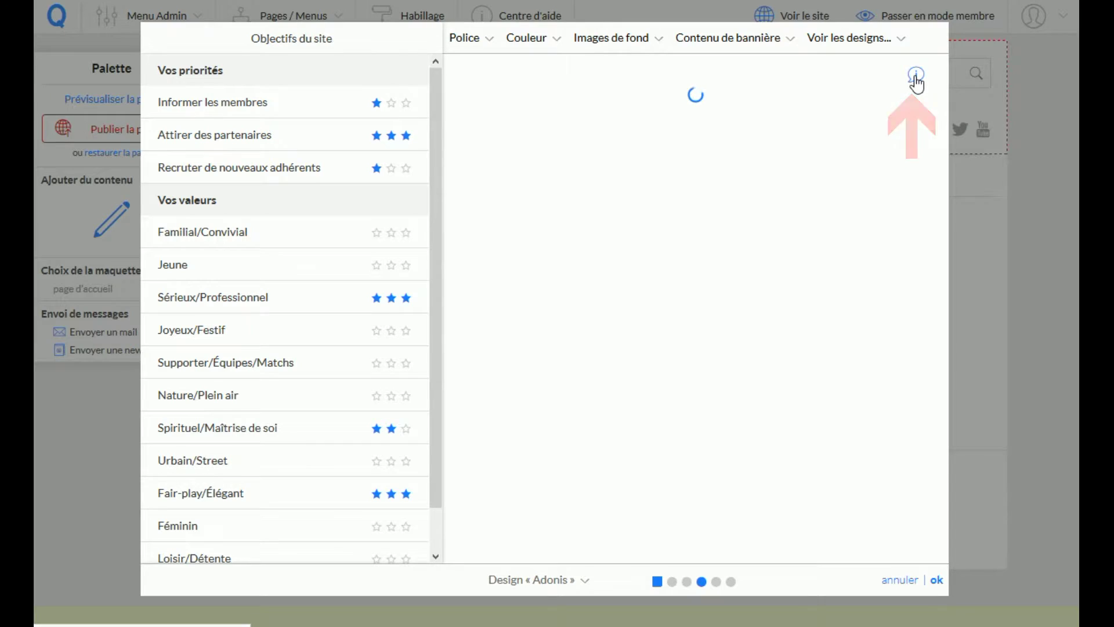
{"action": "left_click", "coordinate": [915, 77]}
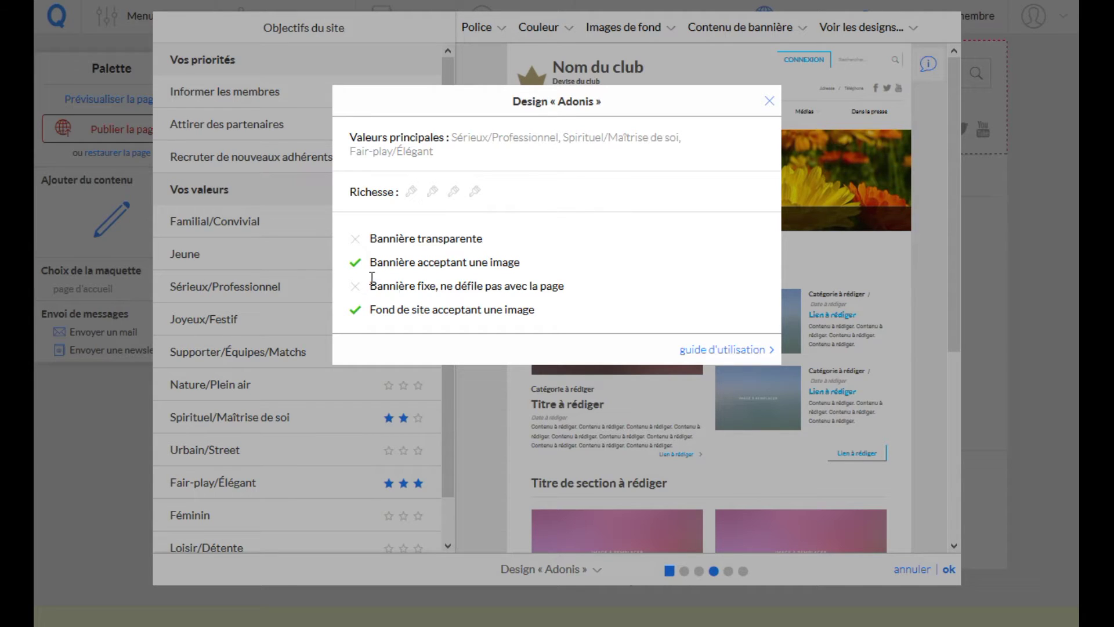
{"action": "left_click", "coordinate": [770, 102]}
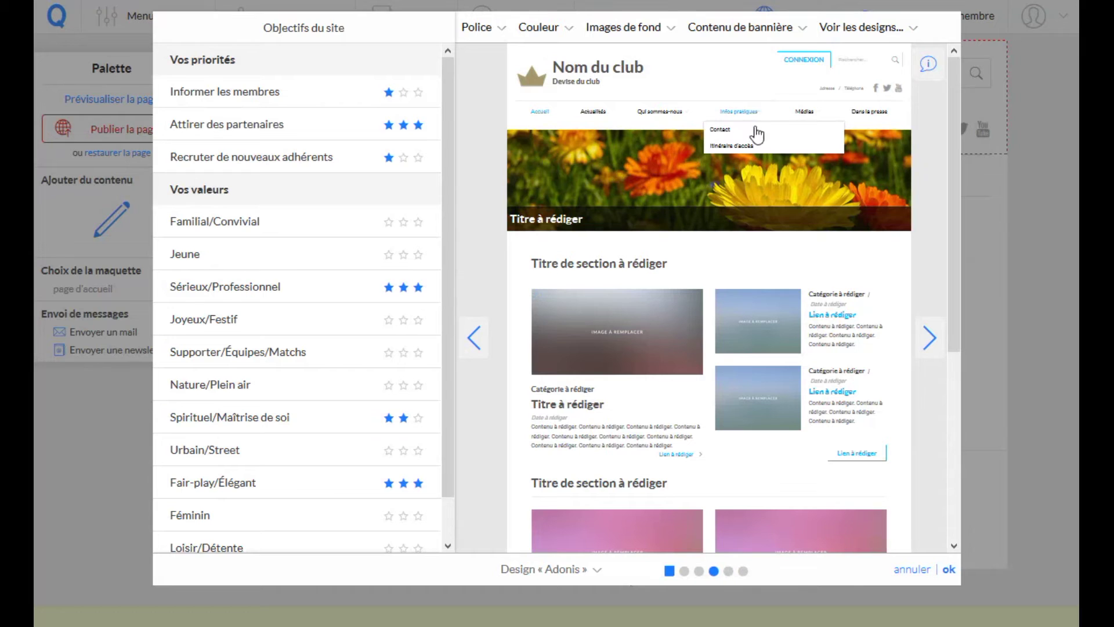
{"action": "left_click", "coordinate": [913, 27]}
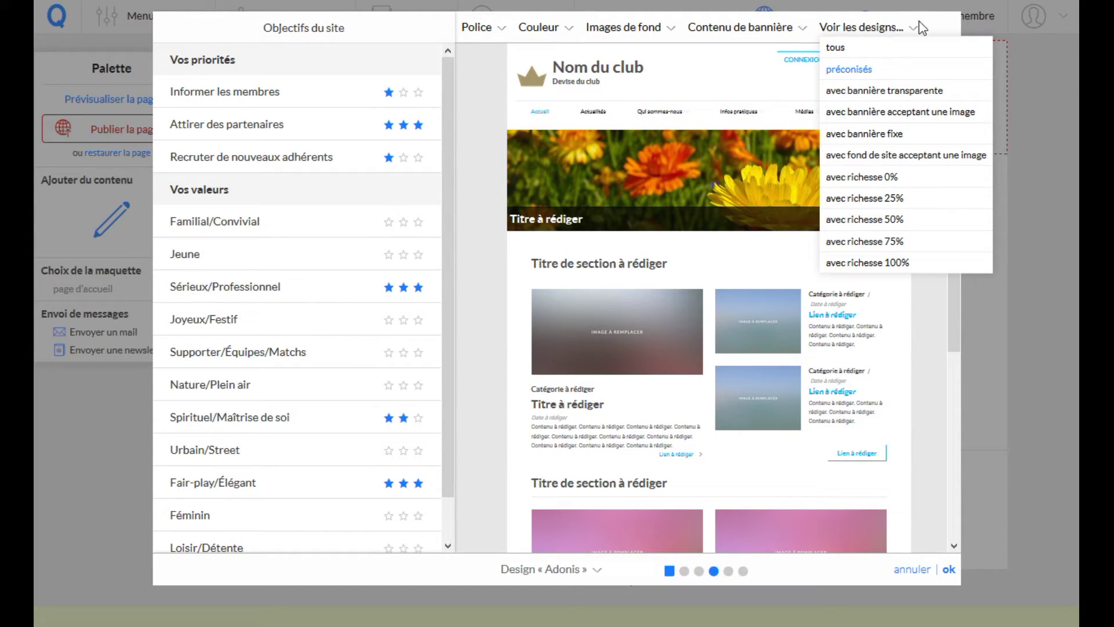
{"action": "left_click", "coordinate": [897, 33]}
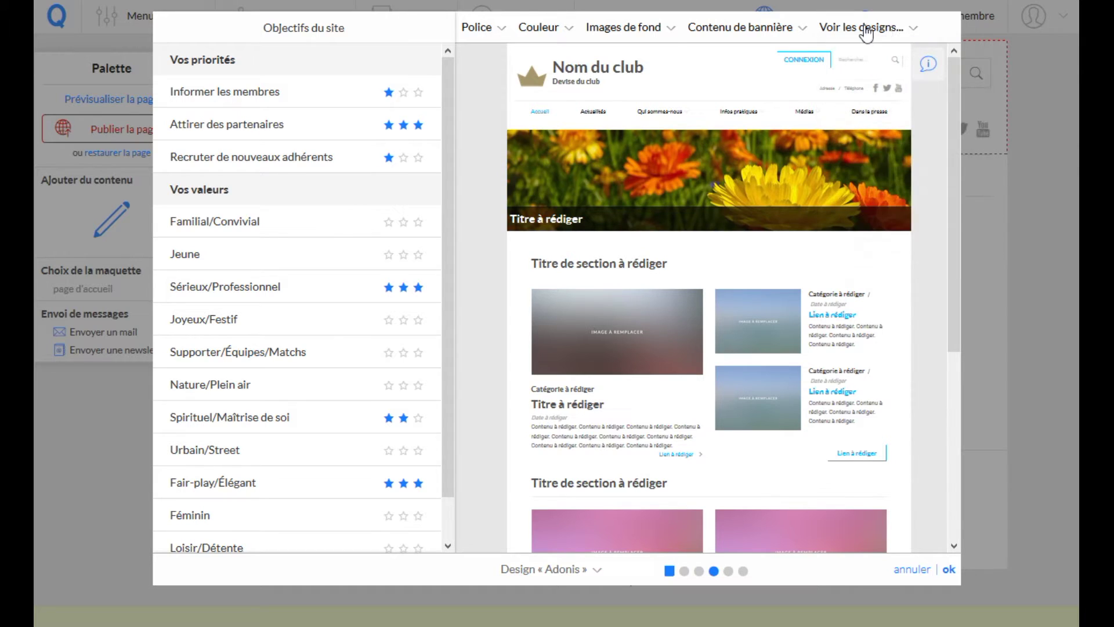
Step: Review the fonts available for the site's titles without changing the selection
{"action": "left_click", "coordinate": [501, 29]}
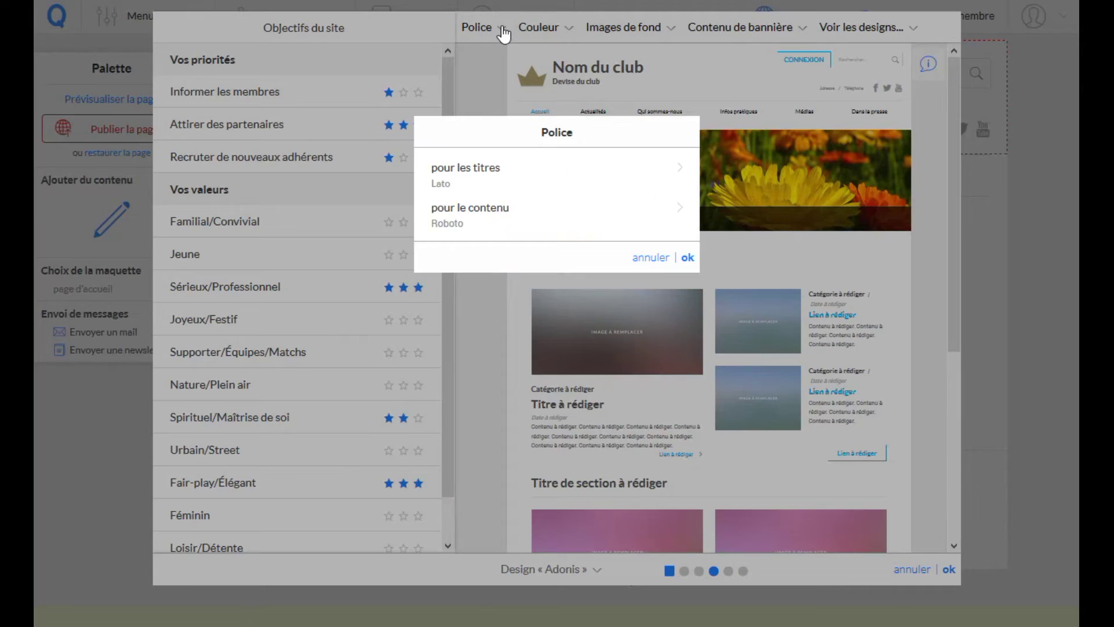
{"action": "left_click", "coordinate": [470, 177]}
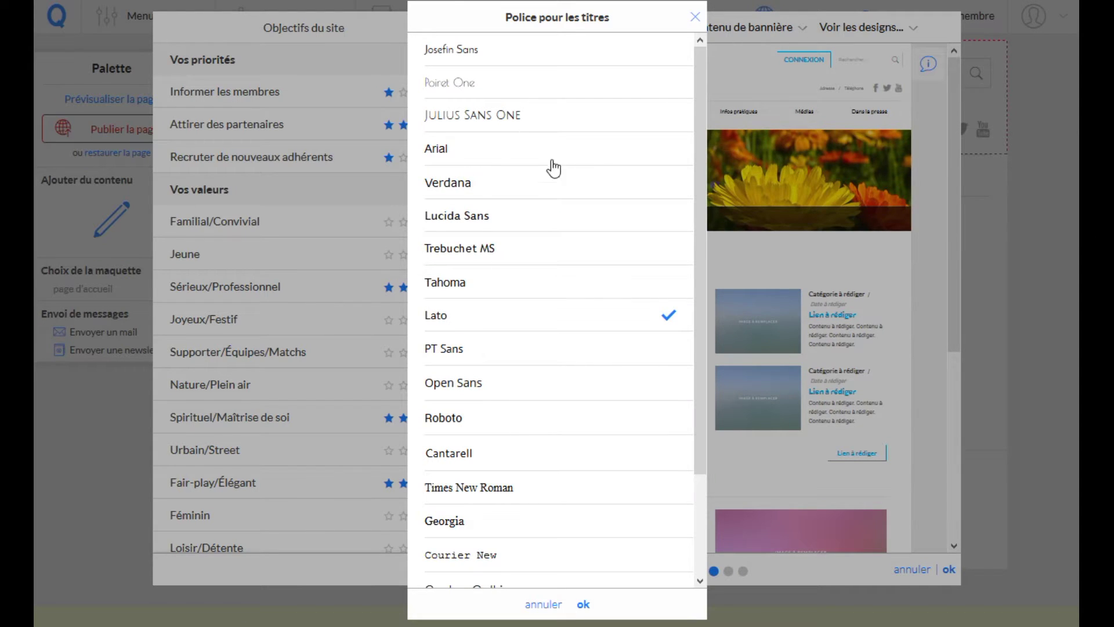
{"action": "left_click", "coordinate": [544, 605]}
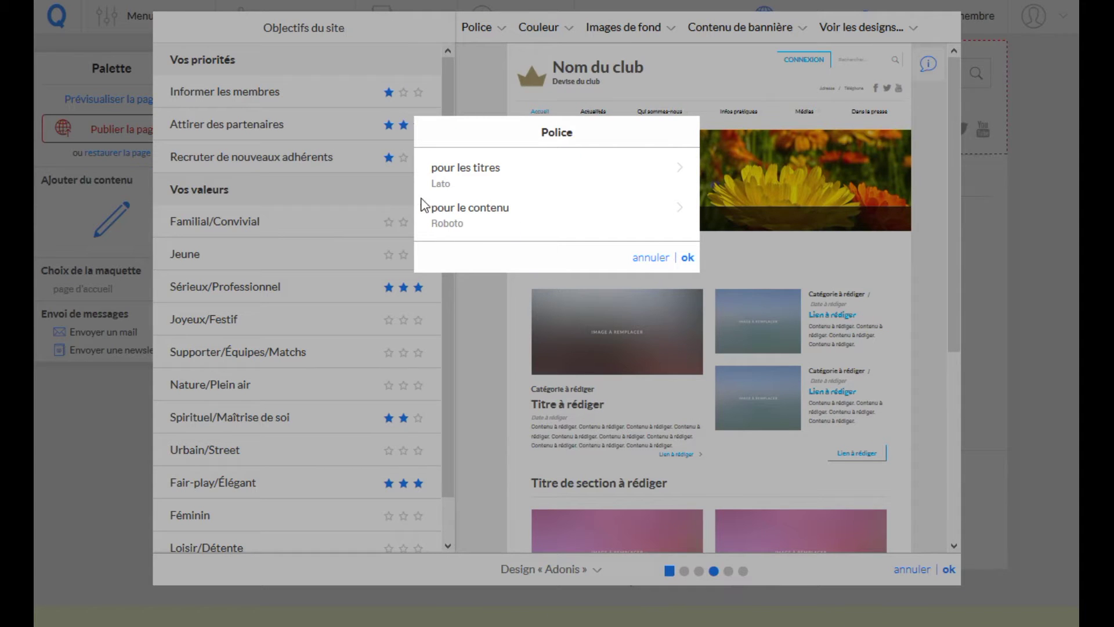
{"action": "left_click", "coordinate": [651, 257]}
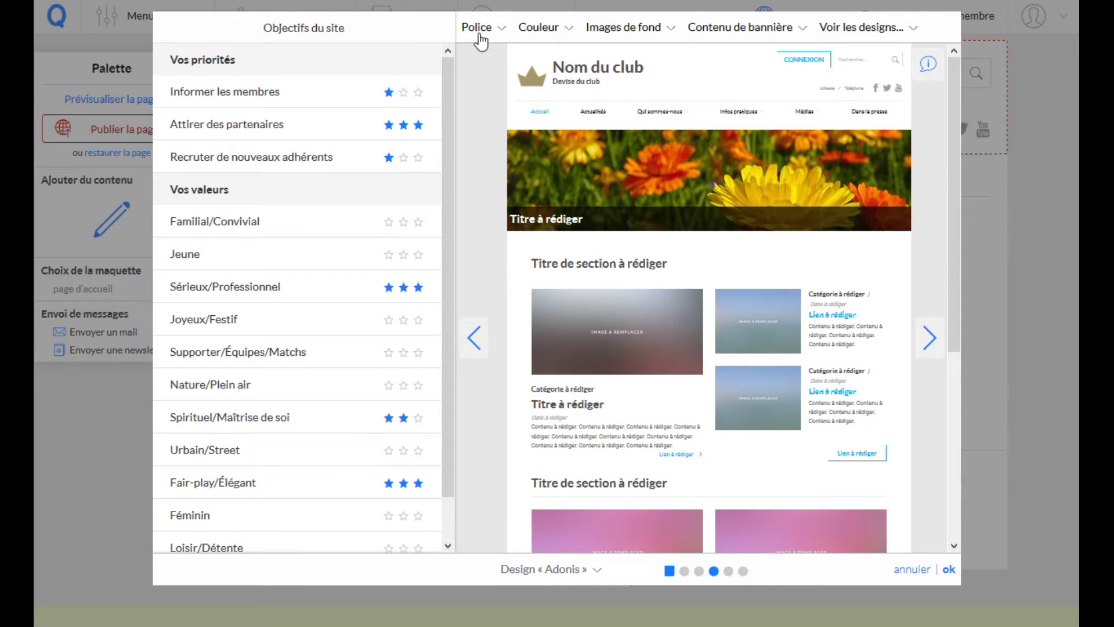
Step: Review the site's main colour choices, including the other colours, and the site background palette without changing anything
{"action": "left_click", "coordinate": [558, 35]}
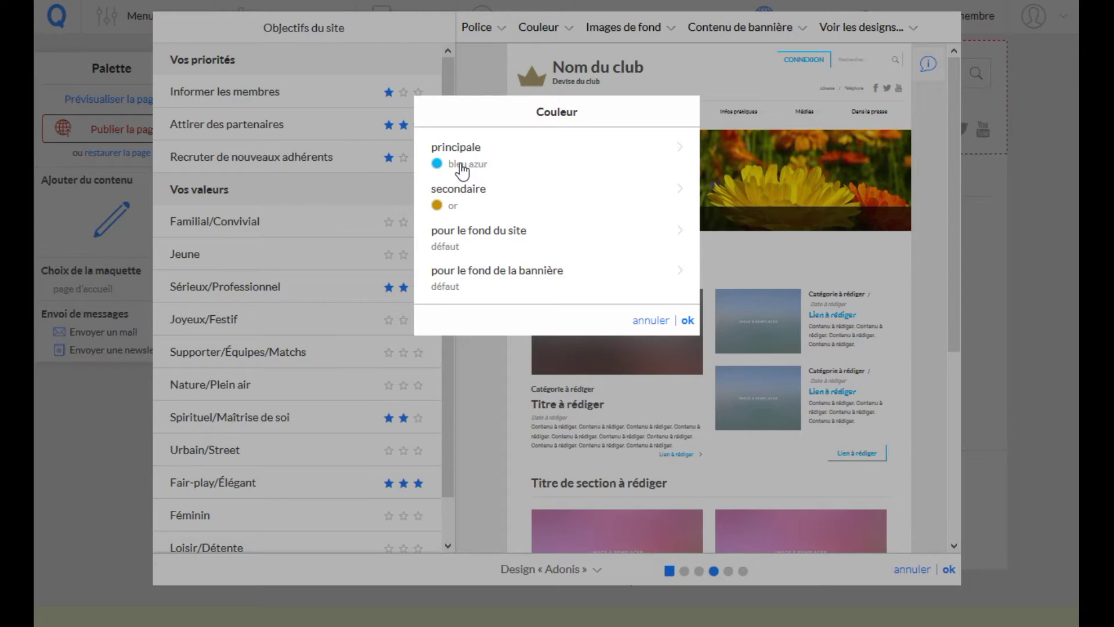
{"action": "left_click", "coordinate": [461, 170]}
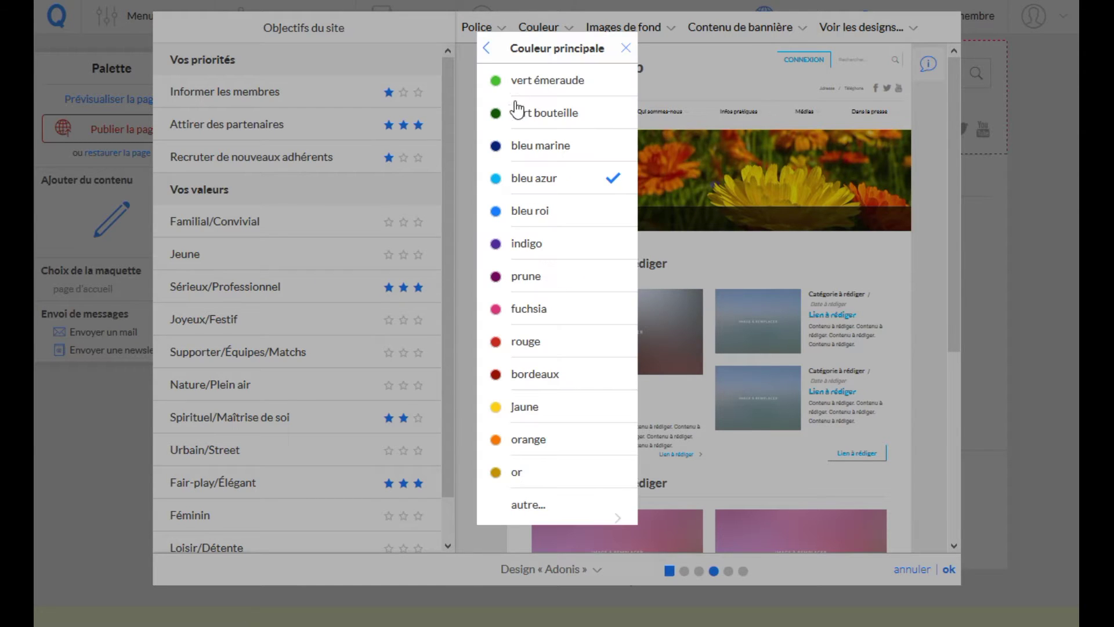
{"action": "left_click", "coordinate": [528, 506]}
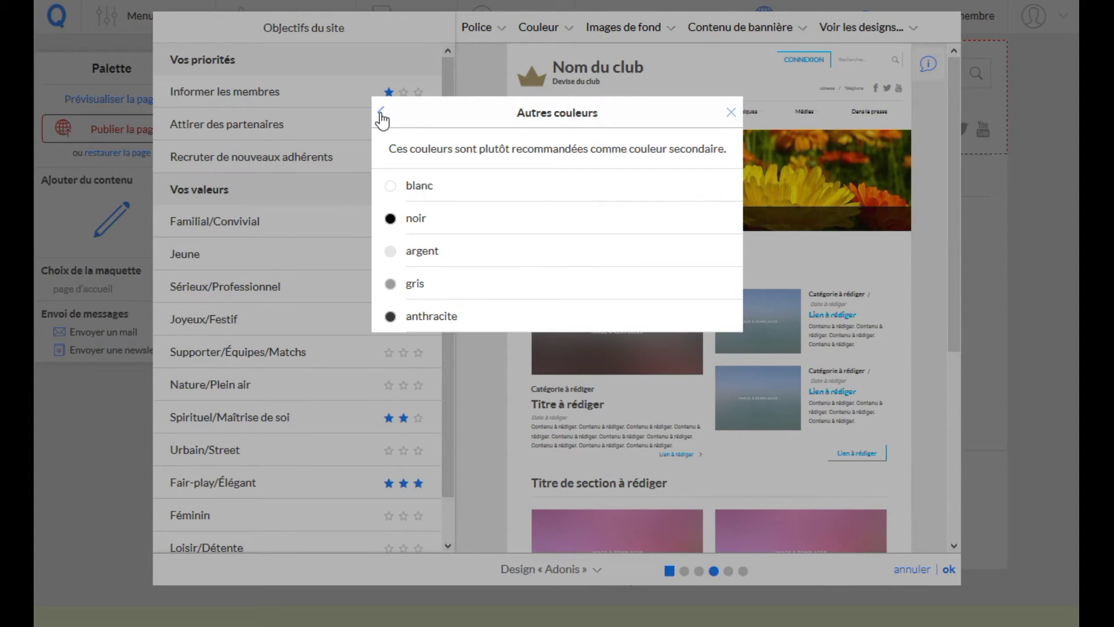
{"action": "left_click", "coordinate": [381, 114]}
{"action": "left_click", "coordinate": [487, 50]}
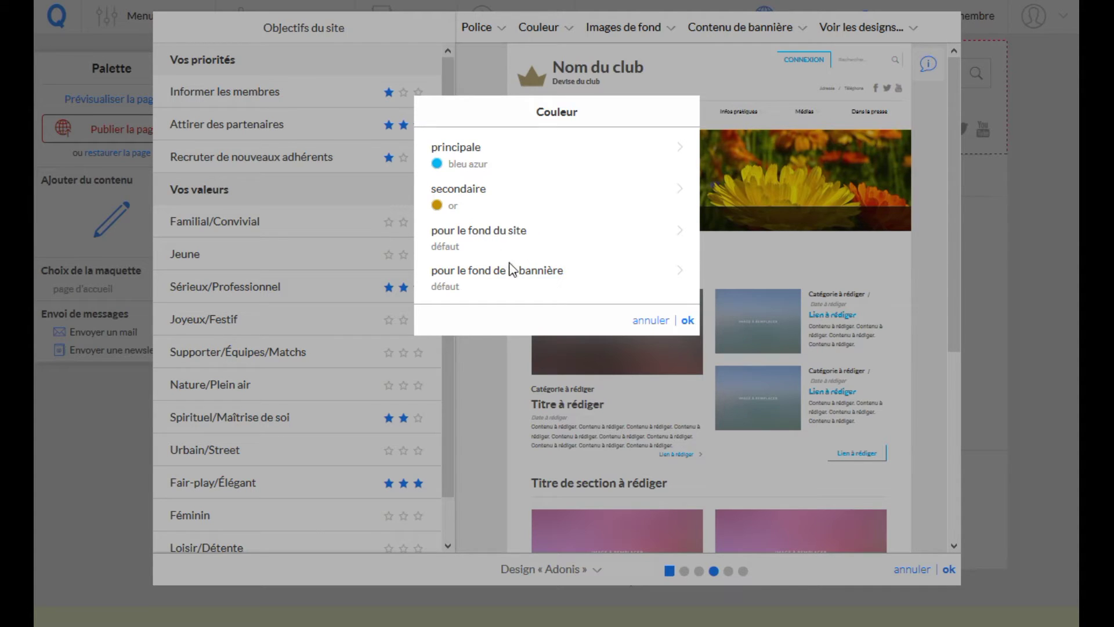
{"action": "left_click", "coordinate": [501, 238]}
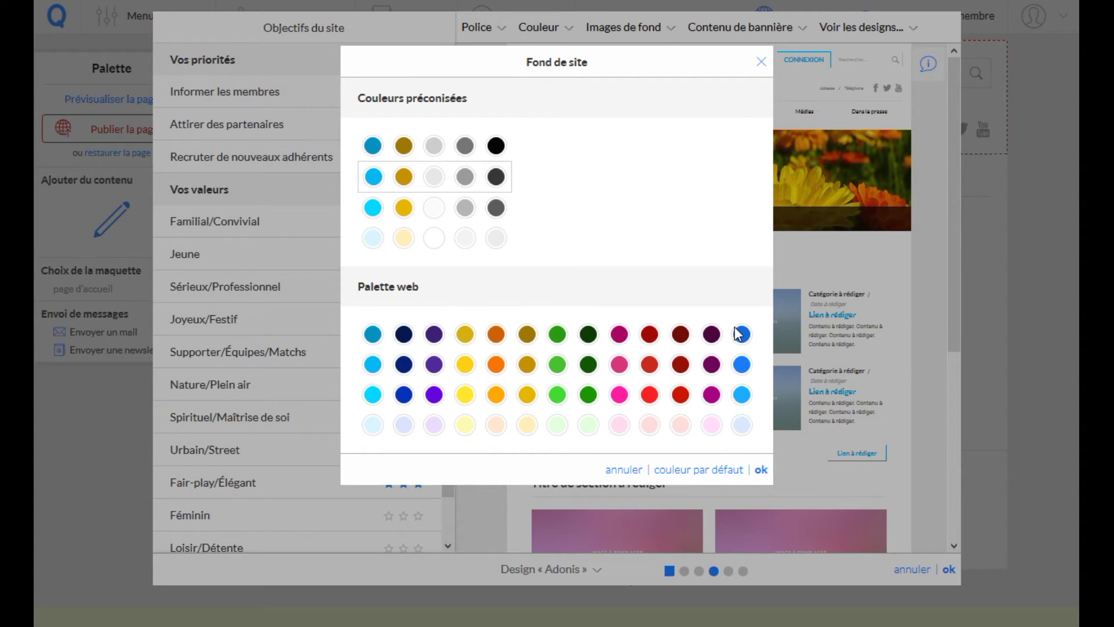
{"action": "left_click", "coordinate": [624, 470]}
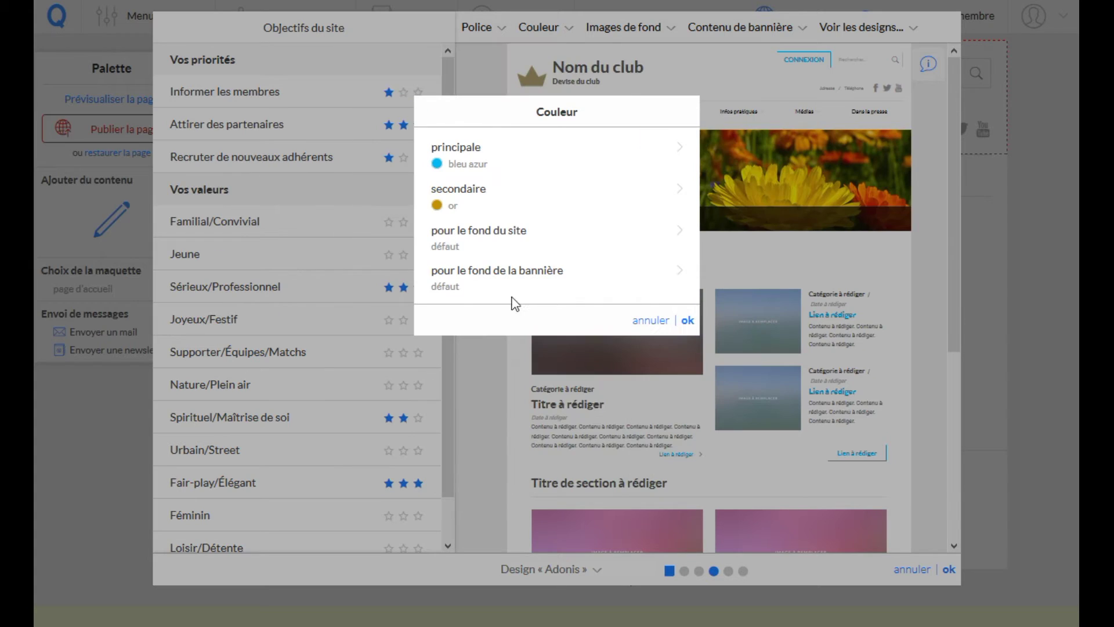
{"action": "left_click", "coordinate": [644, 321]}
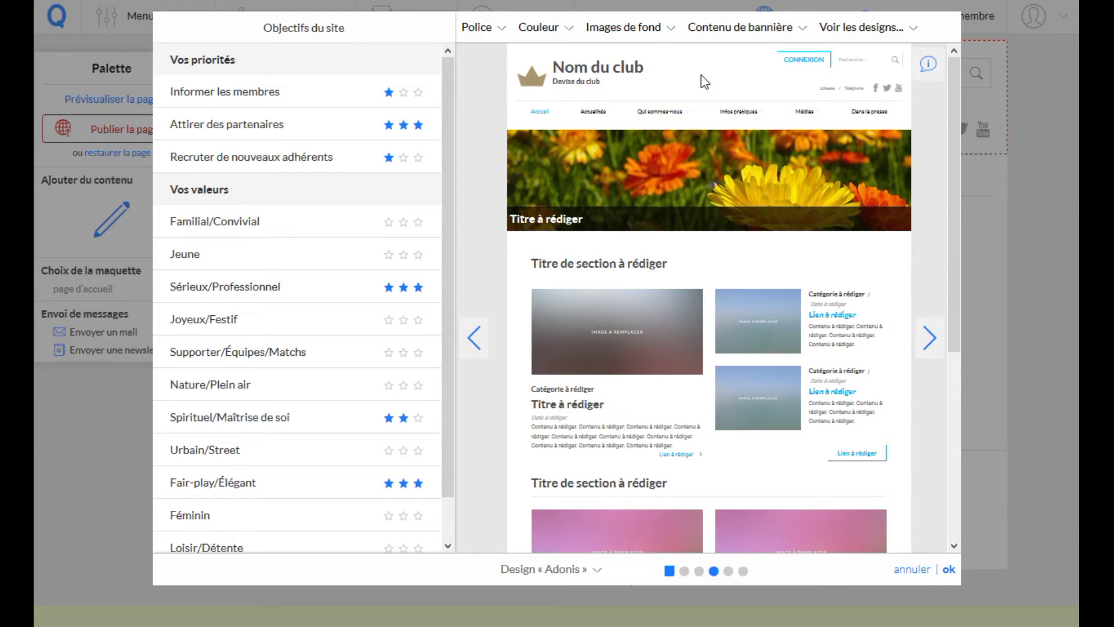
Step: Load texture fond de site.png from the computer as the site background image
{"action": "left_click", "coordinate": [662, 35]}
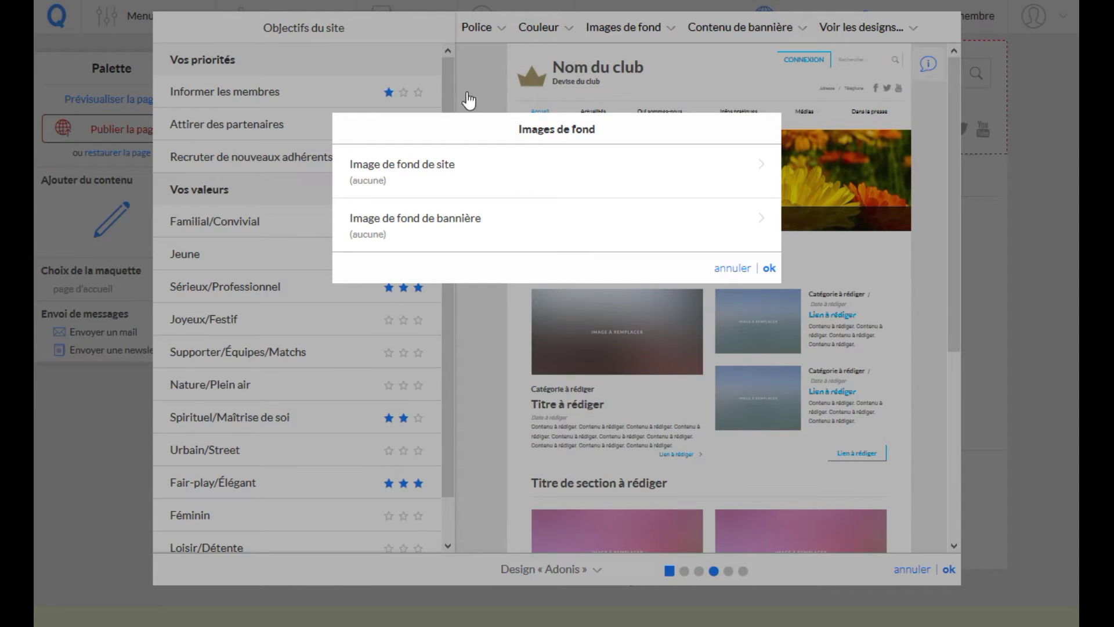
{"action": "left_click", "coordinate": [444, 172]}
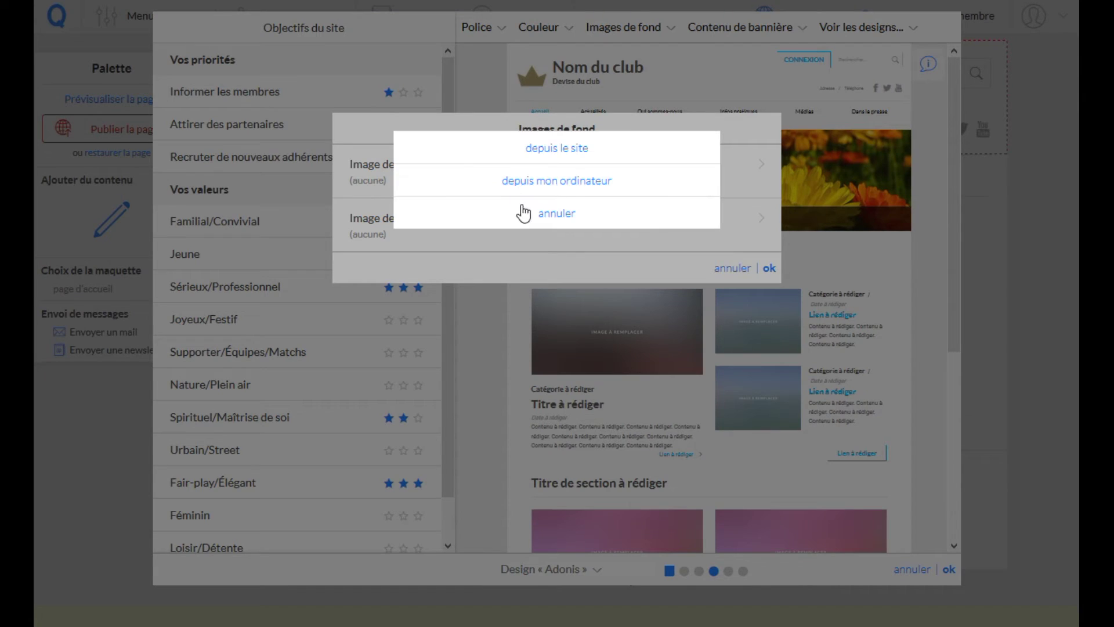
{"action": "left_click", "coordinate": [667, 192]}
{"action": "left_click_drag", "start_coordinate": [639, 153], "coordinate": [598, 203]}
{"action": "left_click", "coordinate": [583, 424]}
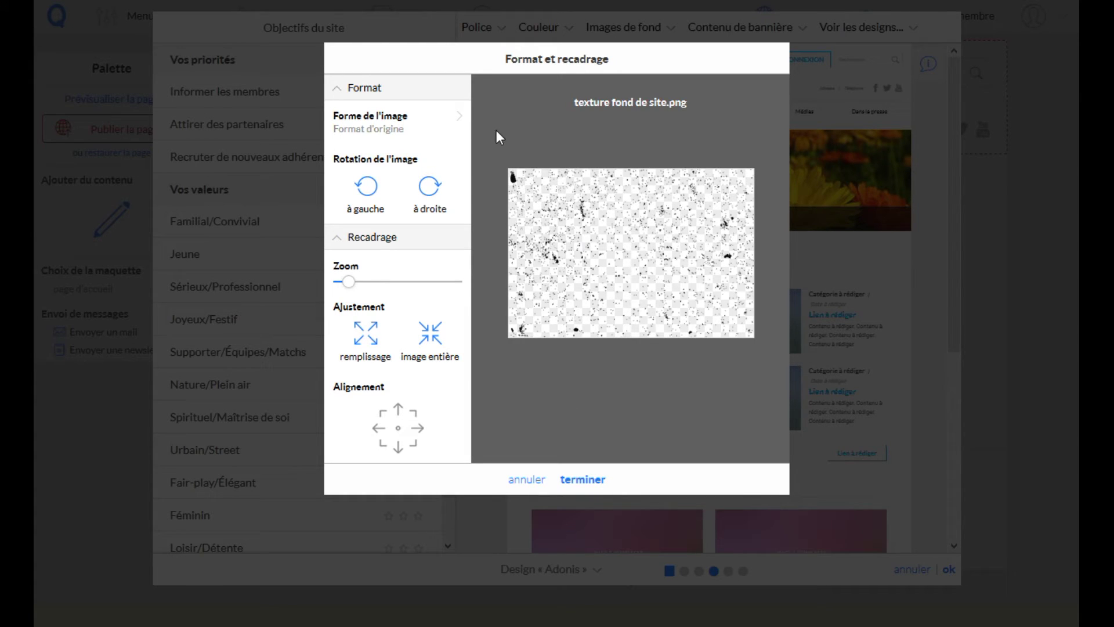
Step: Try the Carré shape with different zoom levels on the background image, and restore its original format
{"action": "left_click", "coordinate": [383, 127]}
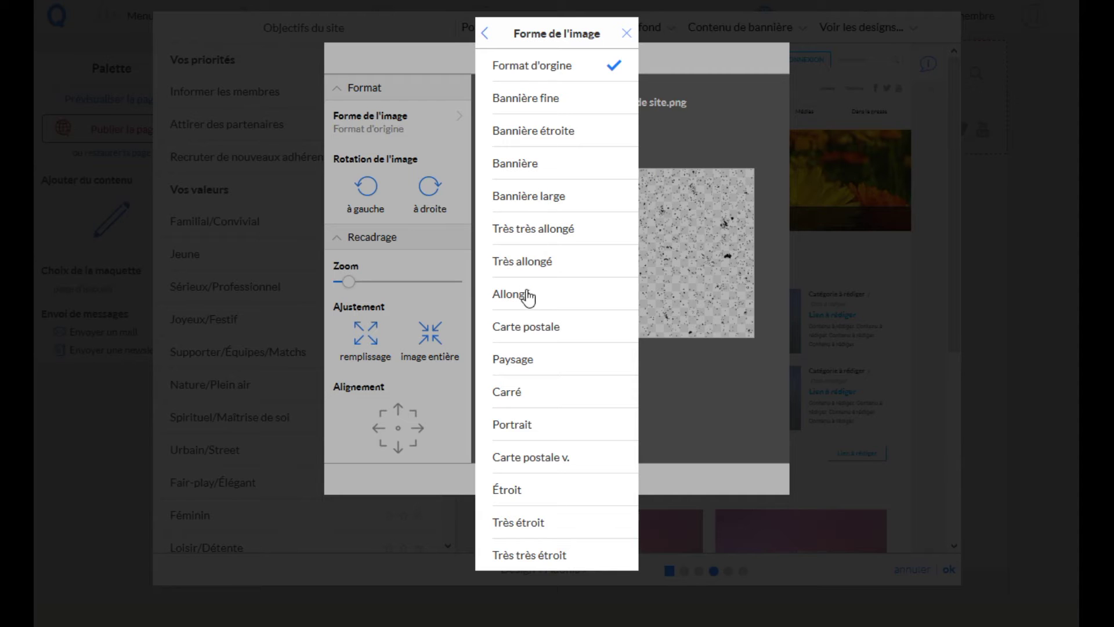
{"action": "left_click", "coordinate": [517, 391]}
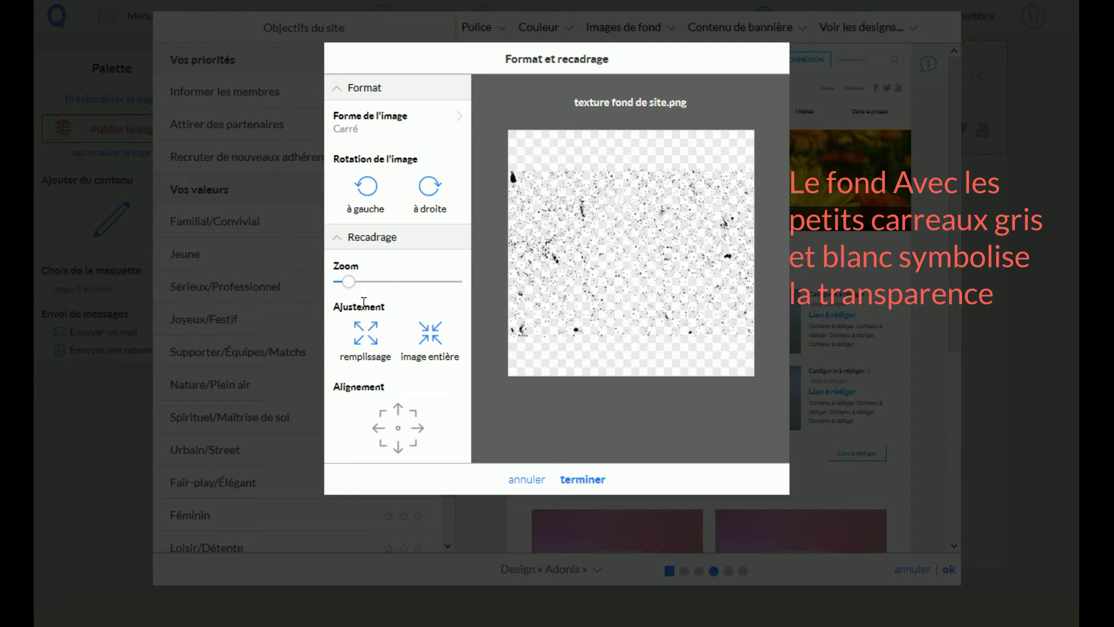
{"action": "mouse_move", "coordinate": [348, 287]}
{"action": "left_mouse_down"}
{"action": "mouse_move", "coordinate": [374, 287]}
{"action": "mouse_move", "coordinate": [356, 286]}
{"action": "left_mouse_up"}
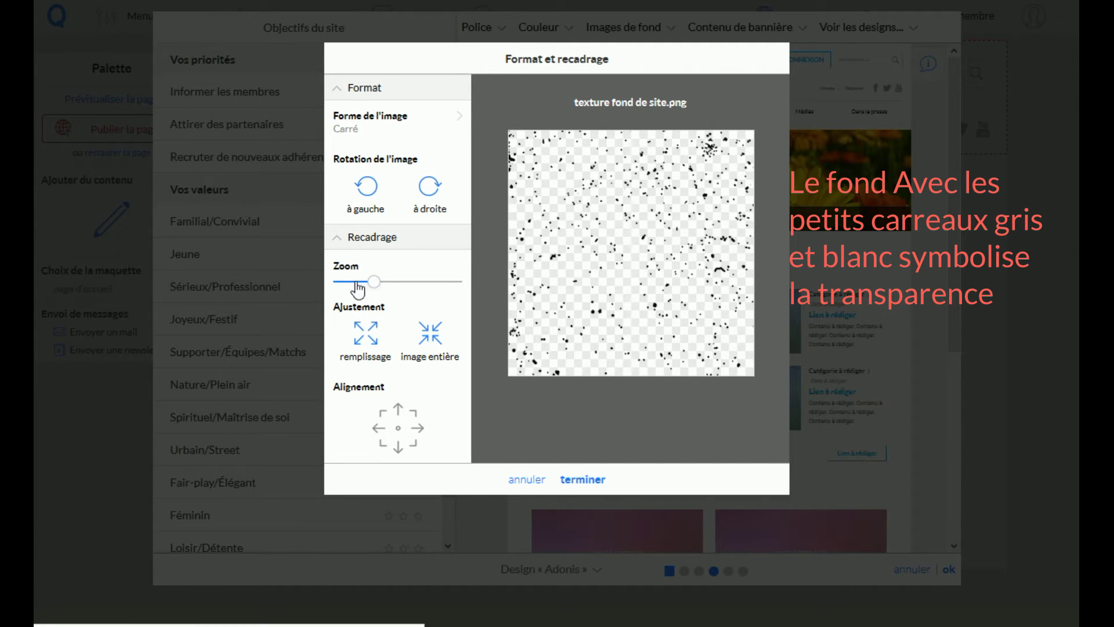
{"action": "left_click", "coordinate": [365, 346]}
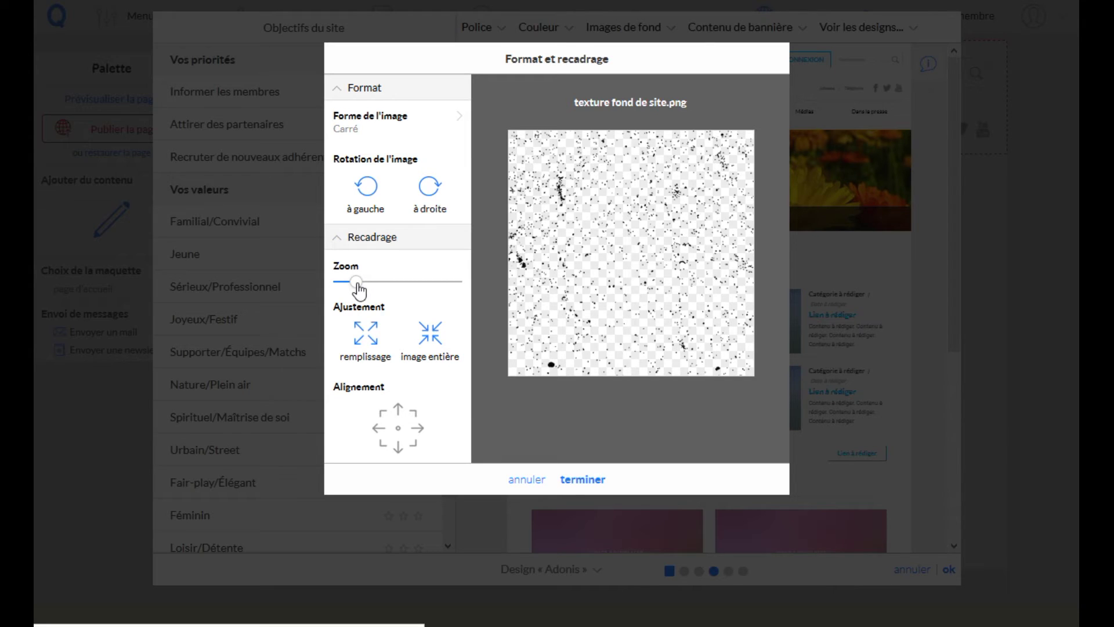
{"action": "left_click_drag", "start_coordinate": [357, 283], "coordinate": [350, 283]}
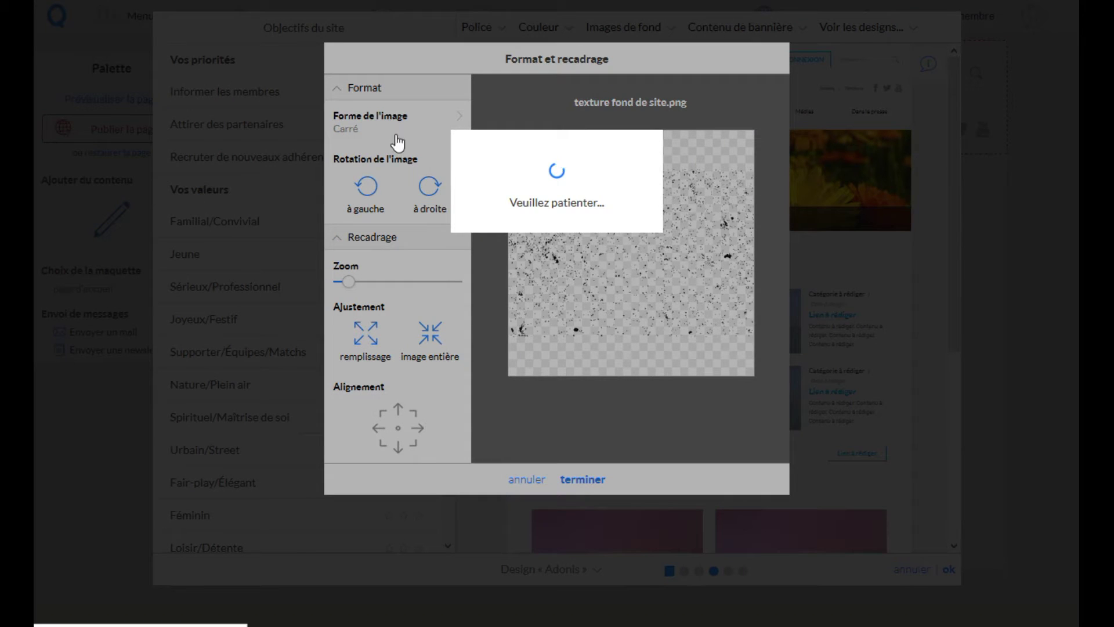
{"action": "left_click", "coordinate": [551, 72]}
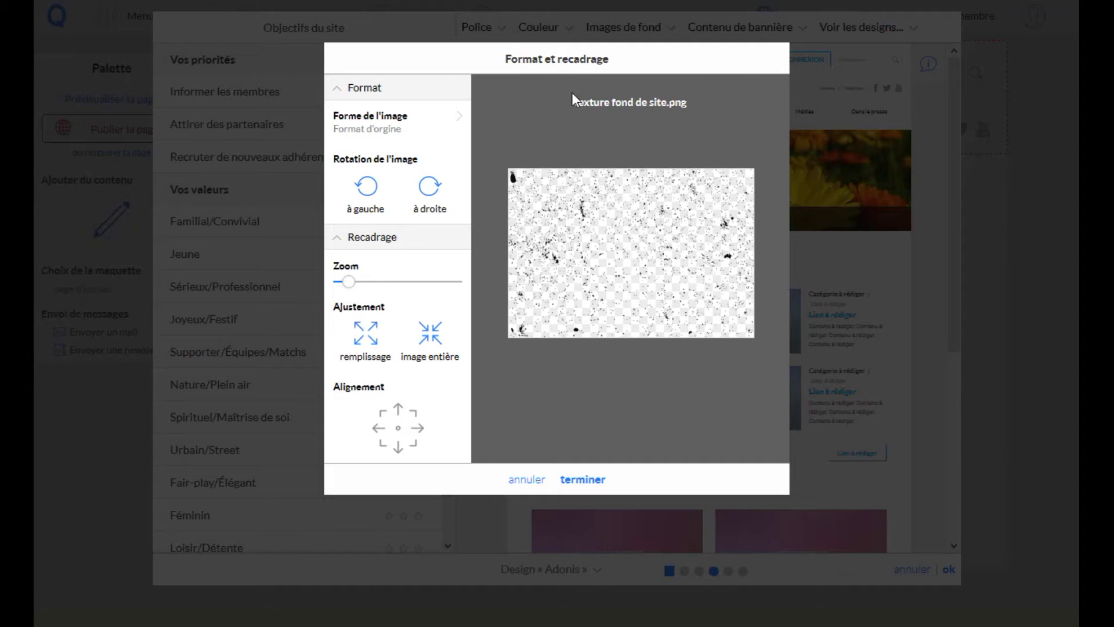
Step: Confirm the format and cropping of the site background image, and review its behaviour options without changing the selection
{"action": "left_click", "coordinate": [587, 480]}
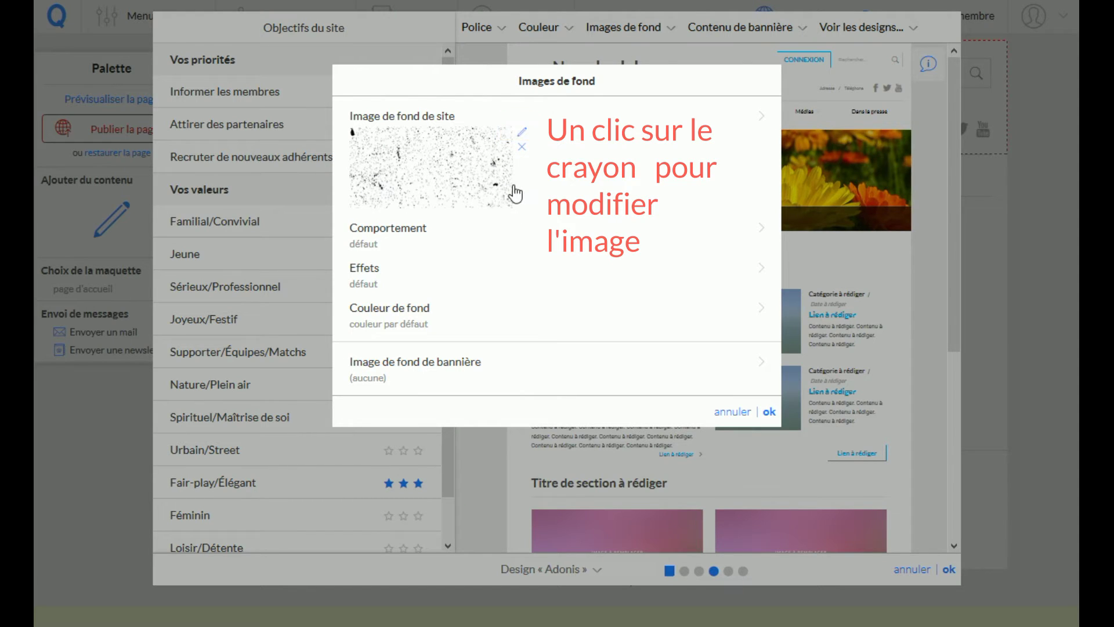
{"action": "left_click", "coordinate": [362, 242]}
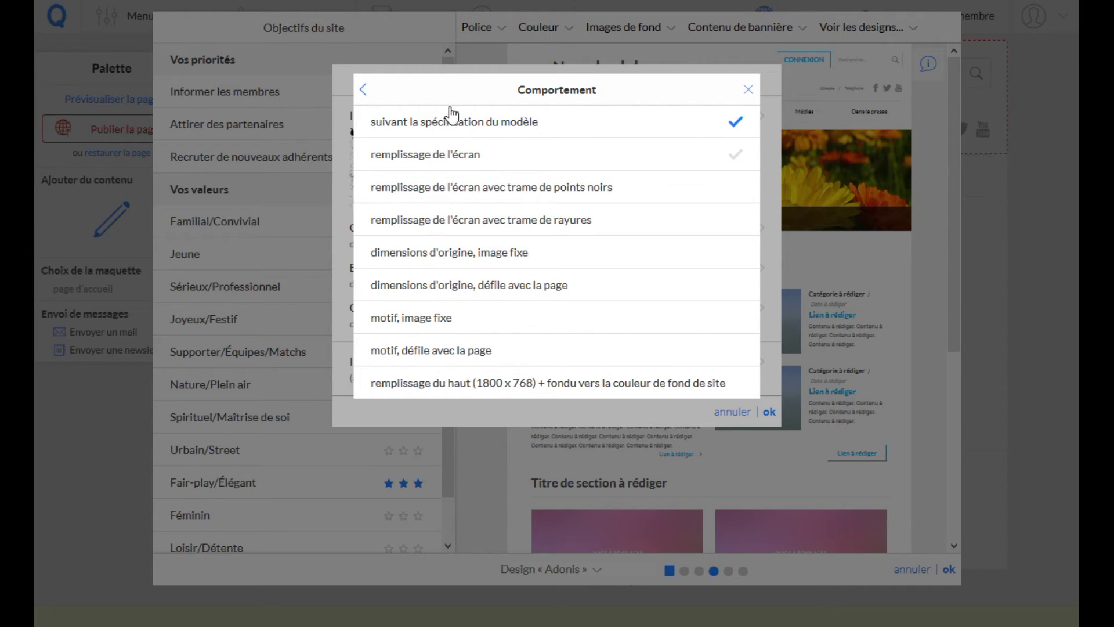
{"action": "left_click", "coordinate": [749, 90]}
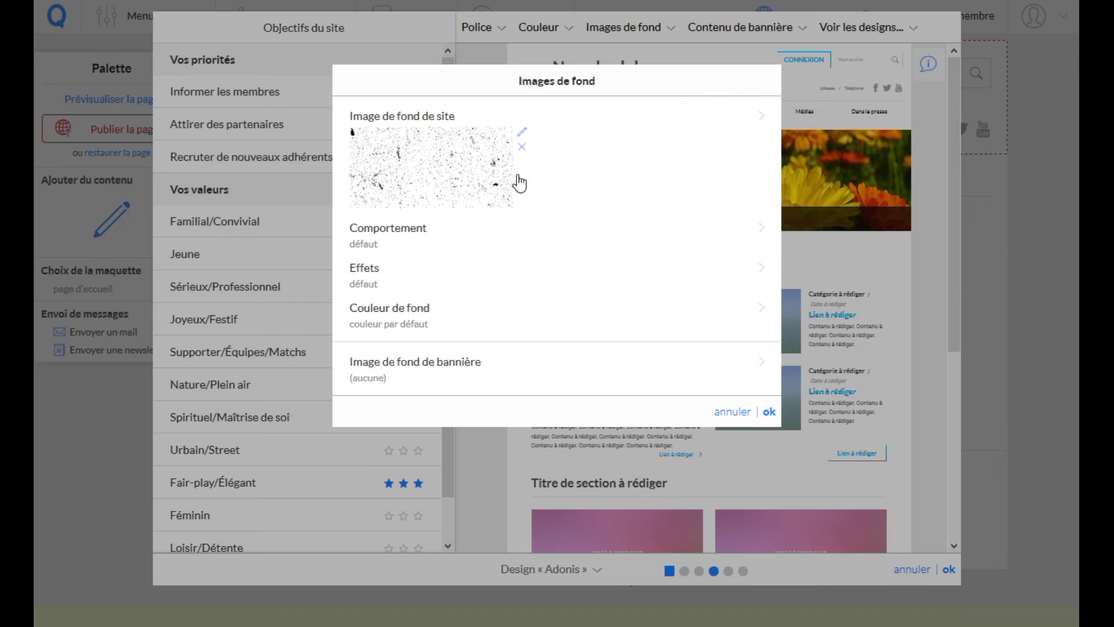
Step: Set the surfer-in-a-wave picture already stored on the site as the banner background image
{"action": "left_click", "coordinate": [419, 368]}
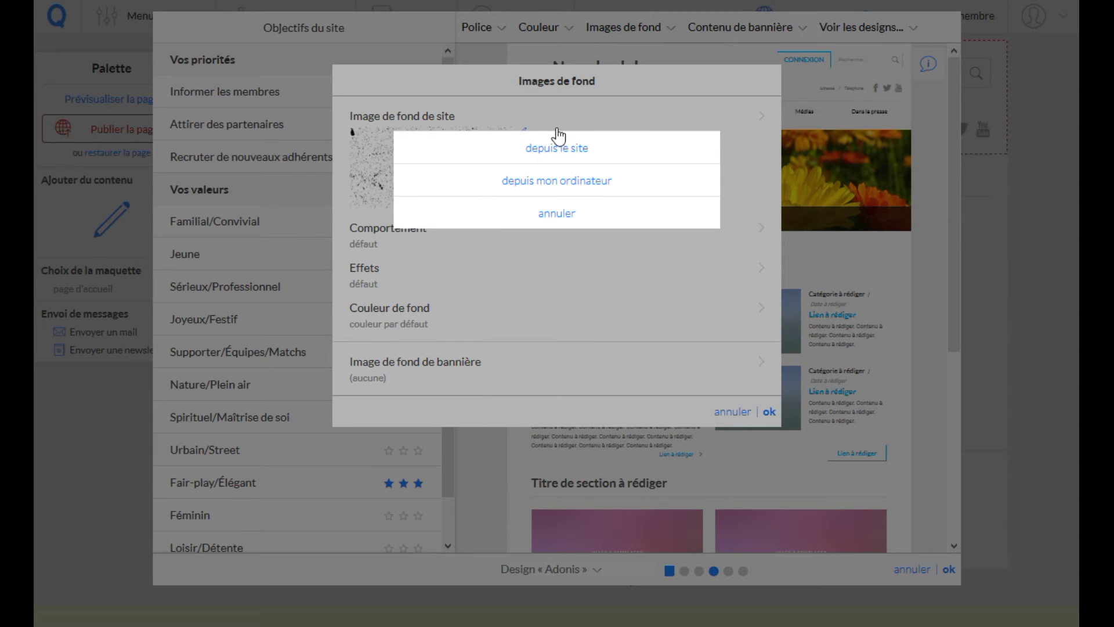
{"action": "left_click", "coordinate": [544, 152]}
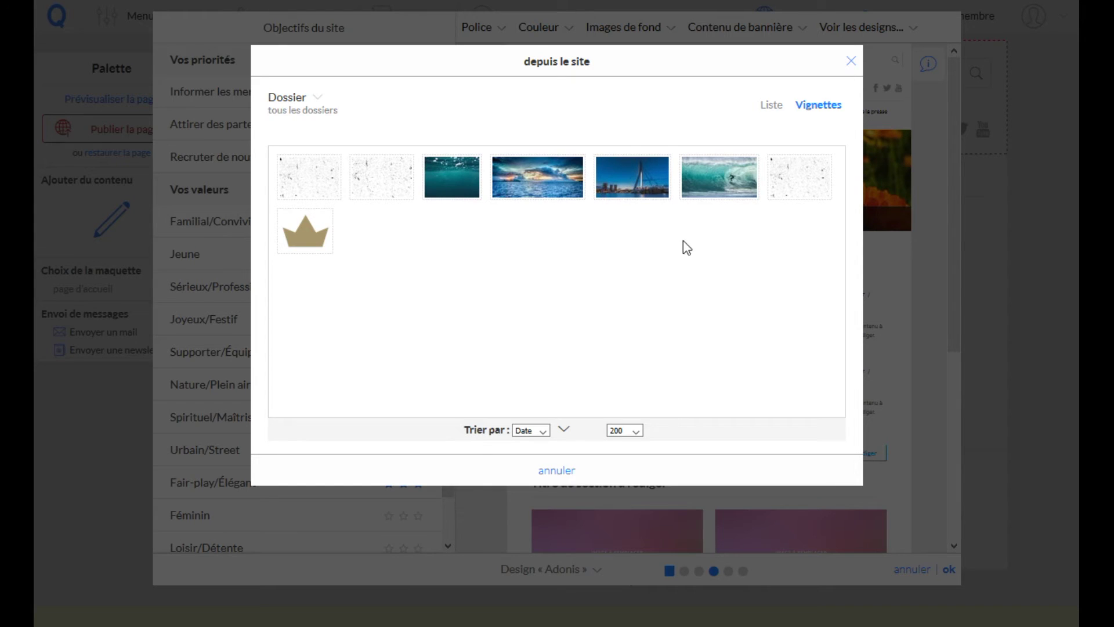
{"action": "left_click", "coordinate": [719, 185]}
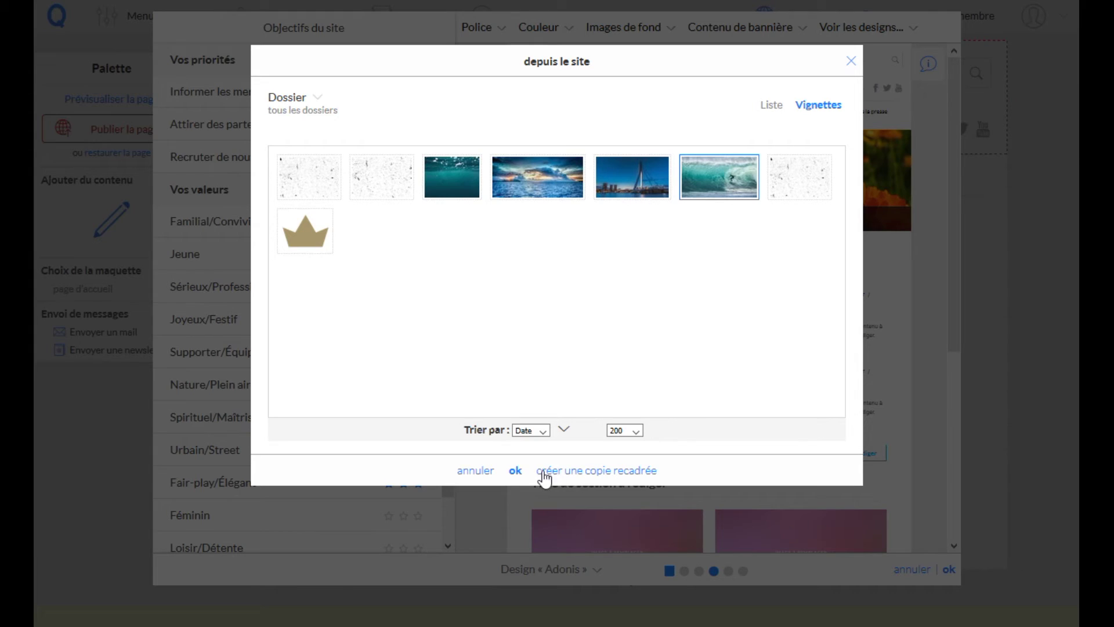
{"action": "left_click", "coordinate": [611, 481]}
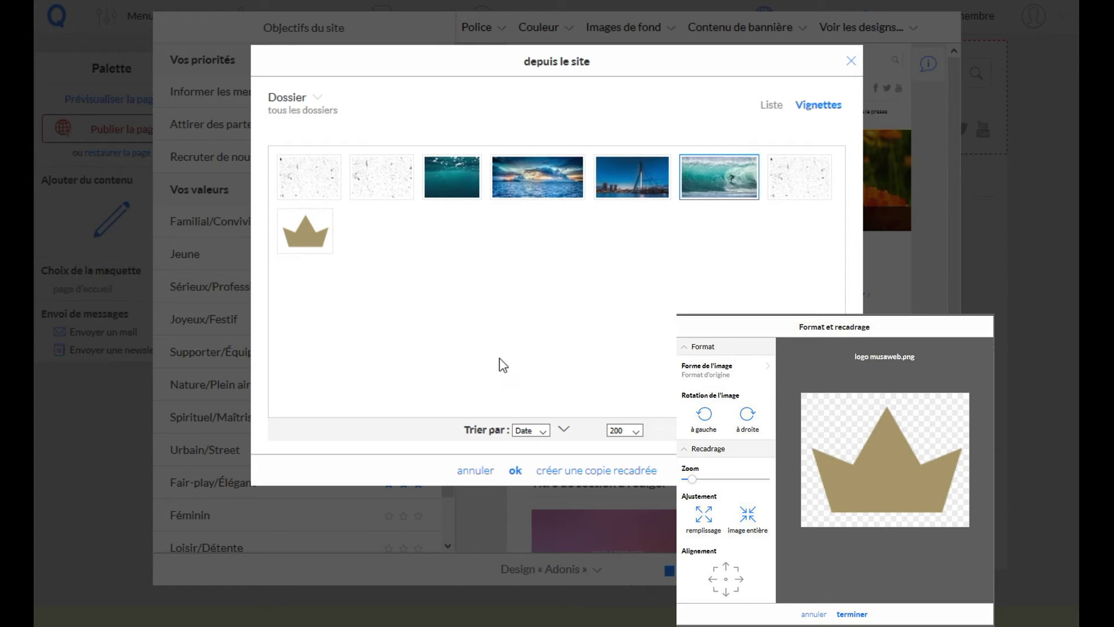
{"action": "left_click", "coordinate": [515, 471]}
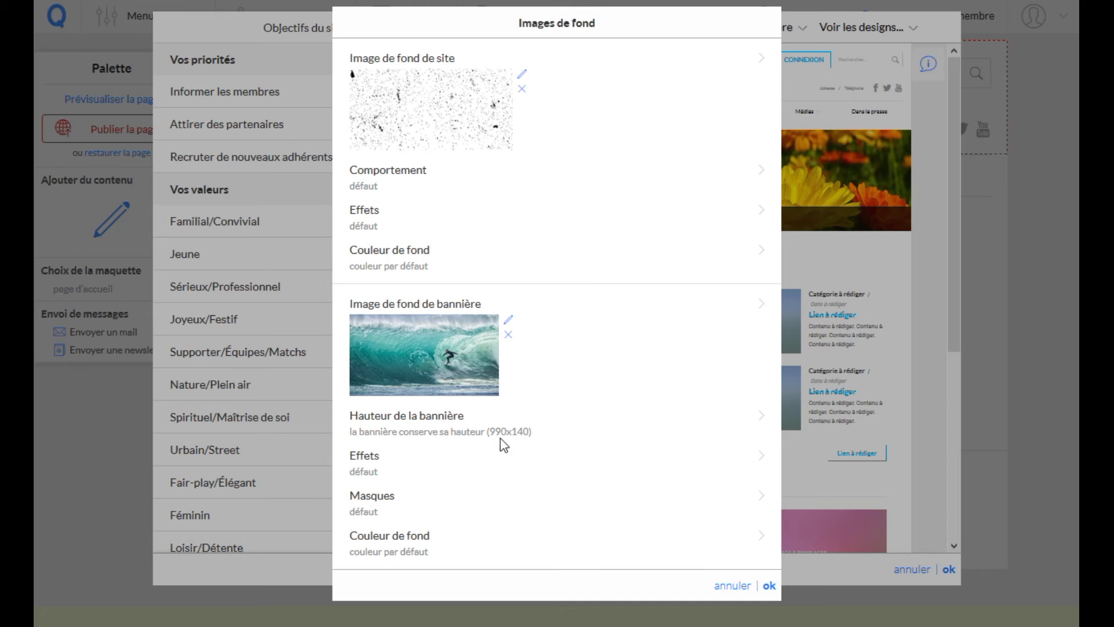
Step: Review the banner's height, effect and mask options without changing any of them
{"action": "left_click", "coordinate": [430, 437]}
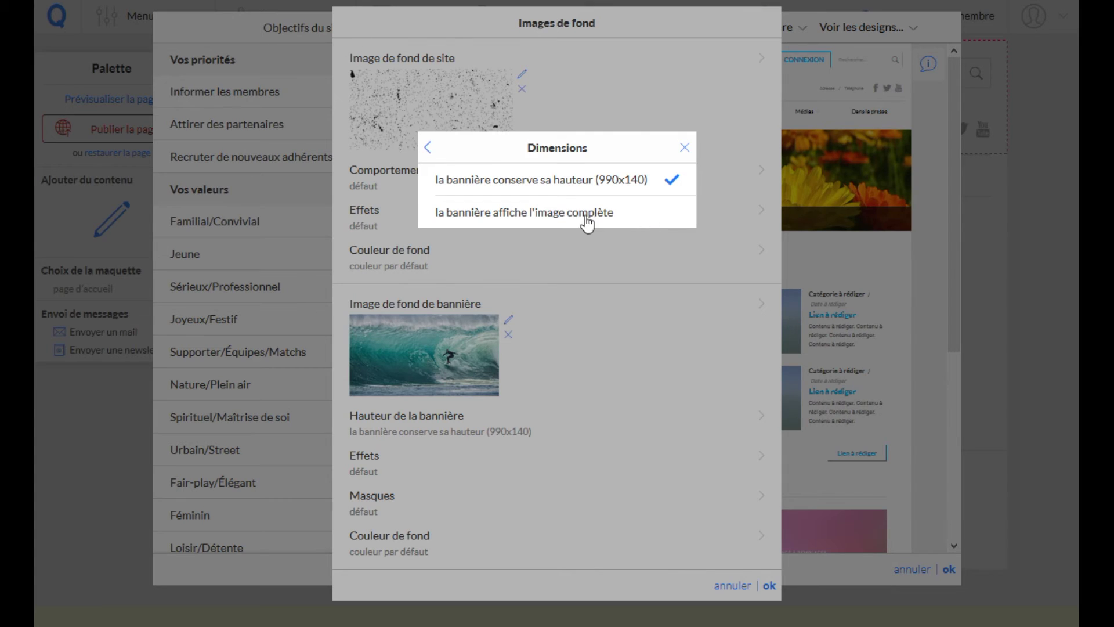
{"action": "left_click", "coordinate": [685, 149]}
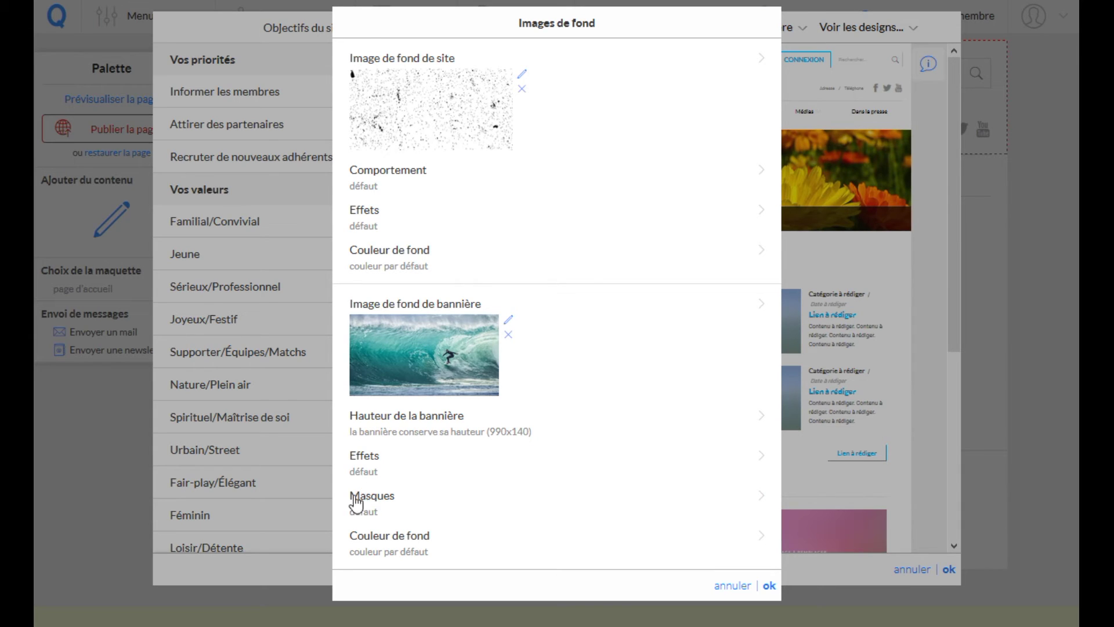
{"action": "left_click", "coordinate": [364, 463]}
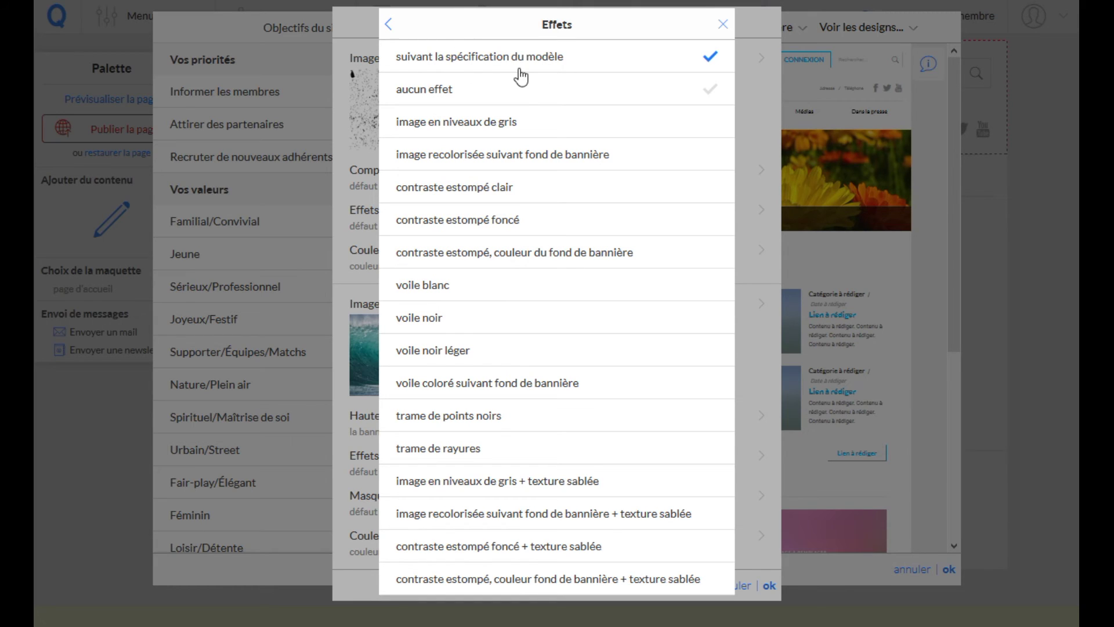
{"action": "left_click", "coordinate": [387, 26]}
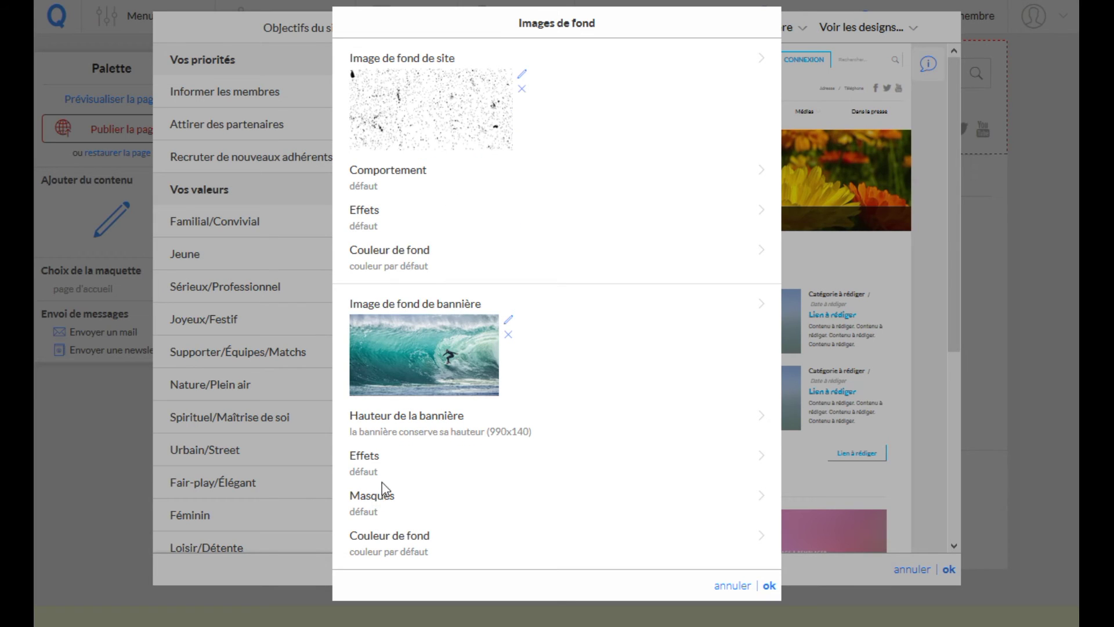
{"action": "left_click", "coordinate": [381, 506]}
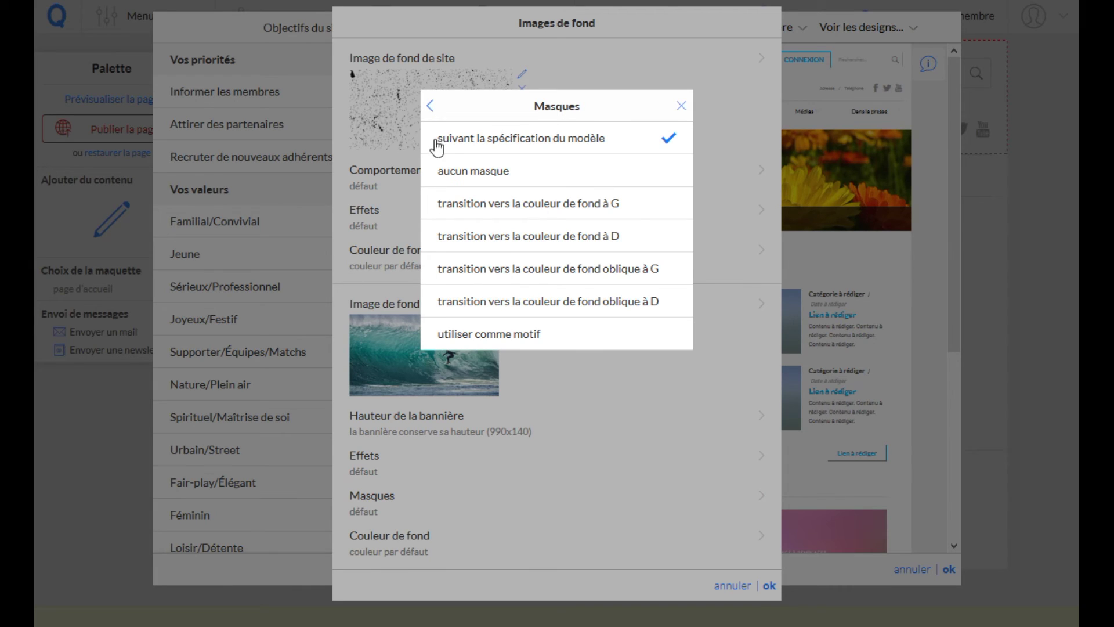
{"action": "left_click", "coordinate": [430, 107]}
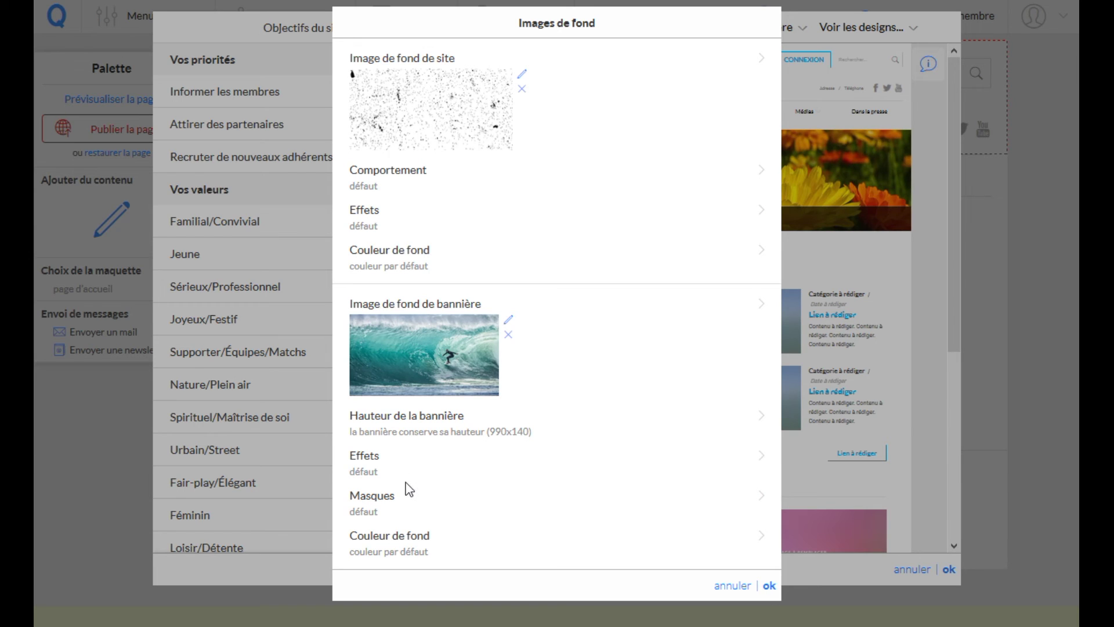
Step: Set the banner image's effect to voile blanc and apply the background image settings
{"action": "left_click", "coordinate": [366, 462]}
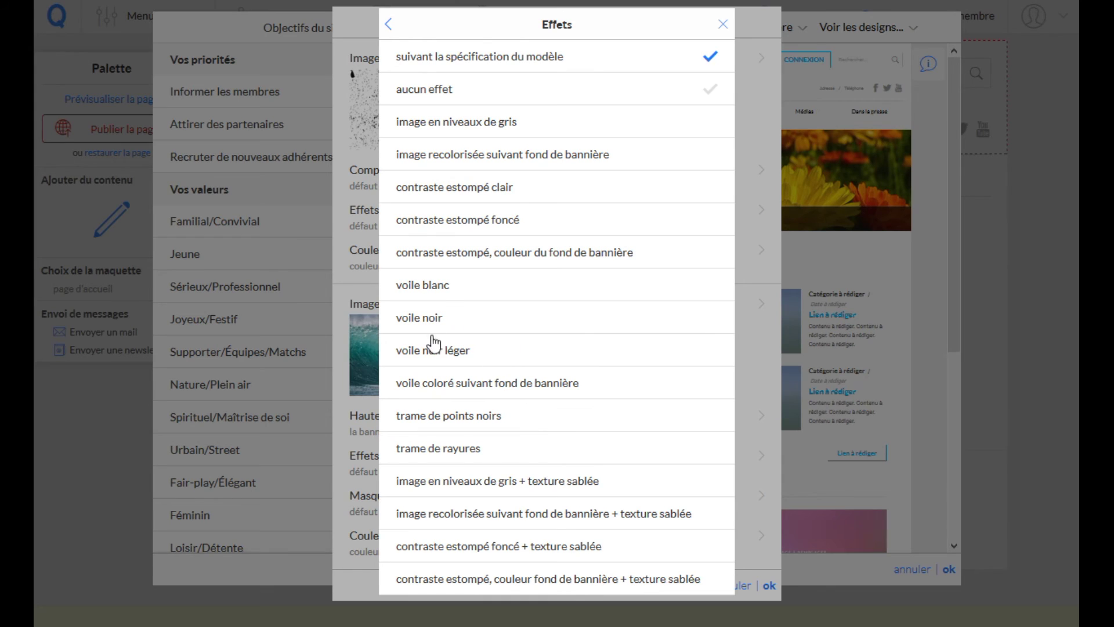
{"action": "left_click", "coordinate": [430, 292]}
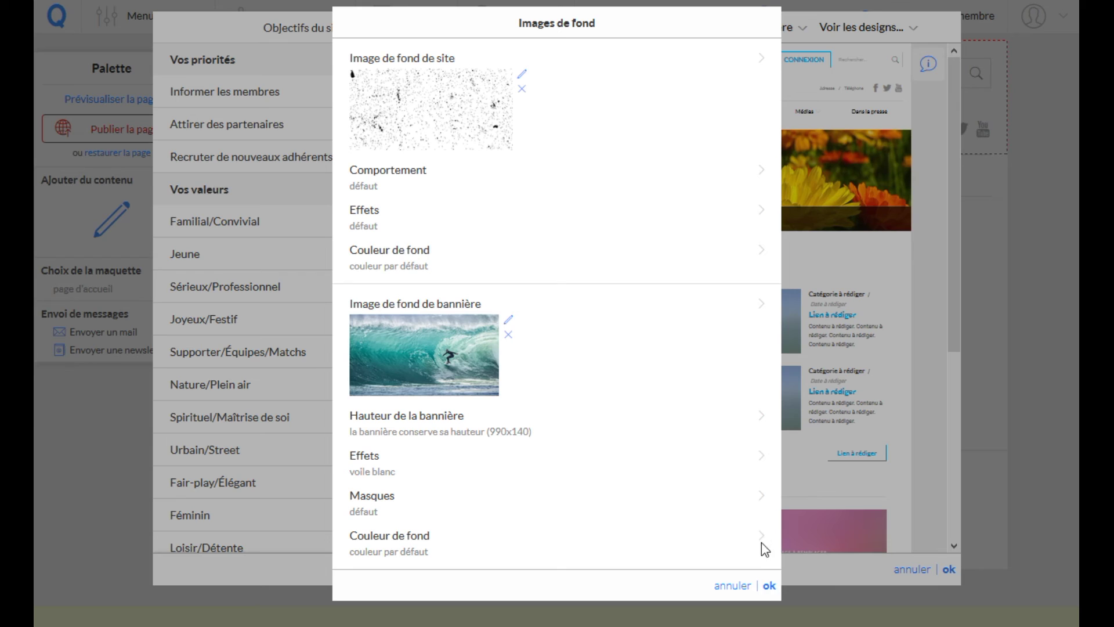
{"action": "left_click", "coordinate": [768, 586]}
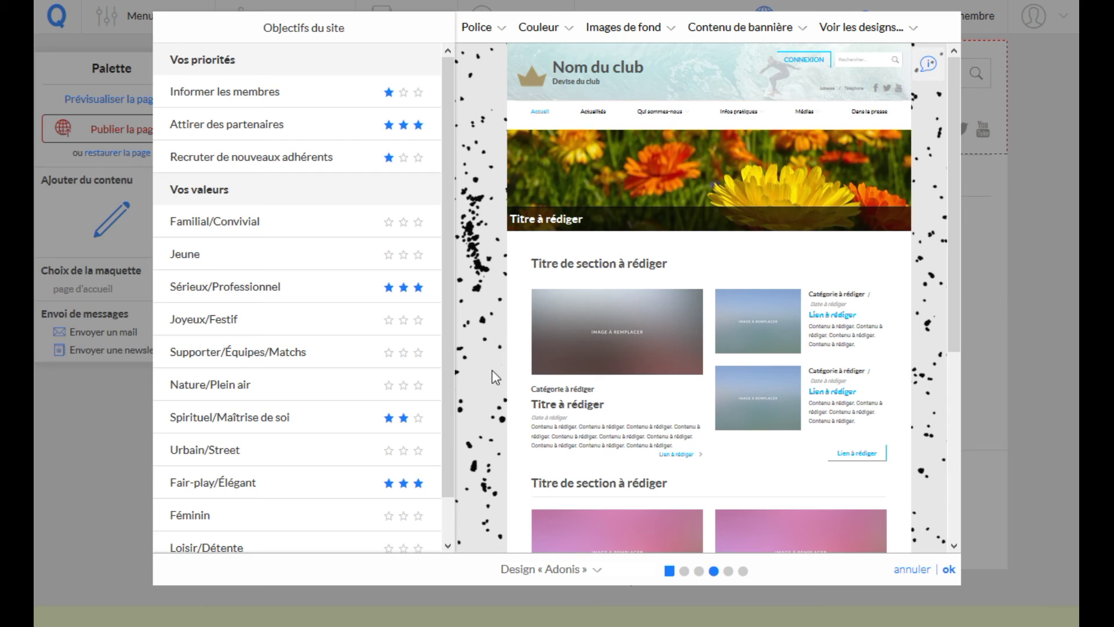
Step: Set the site background colour to blanc from the recommended colours and apply it
{"action": "mouse_move", "coordinate": [936, 360]}
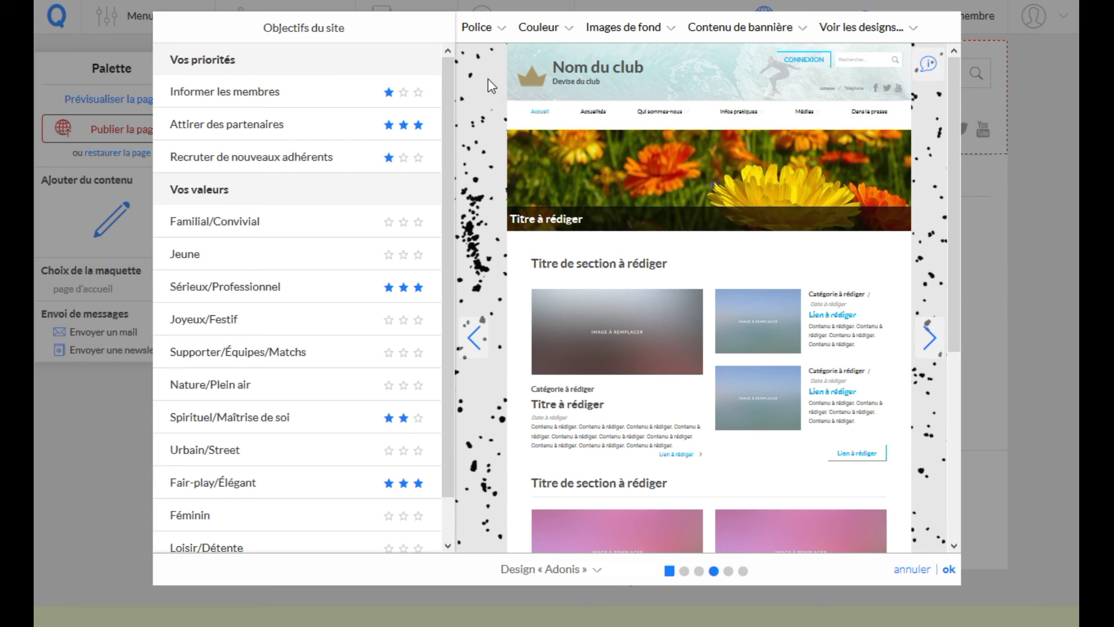
{"action": "left_click", "coordinate": [551, 29]}
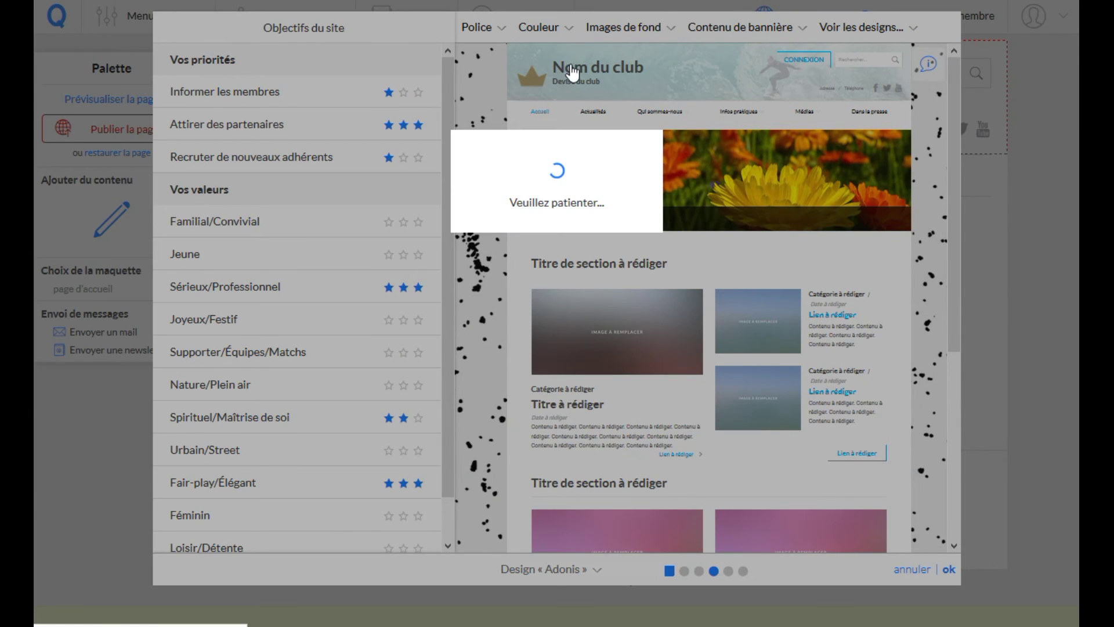
{"action": "left_click", "coordinate": [490, 229]}
{"action": "left_click", "coordinate": [434, 238]}
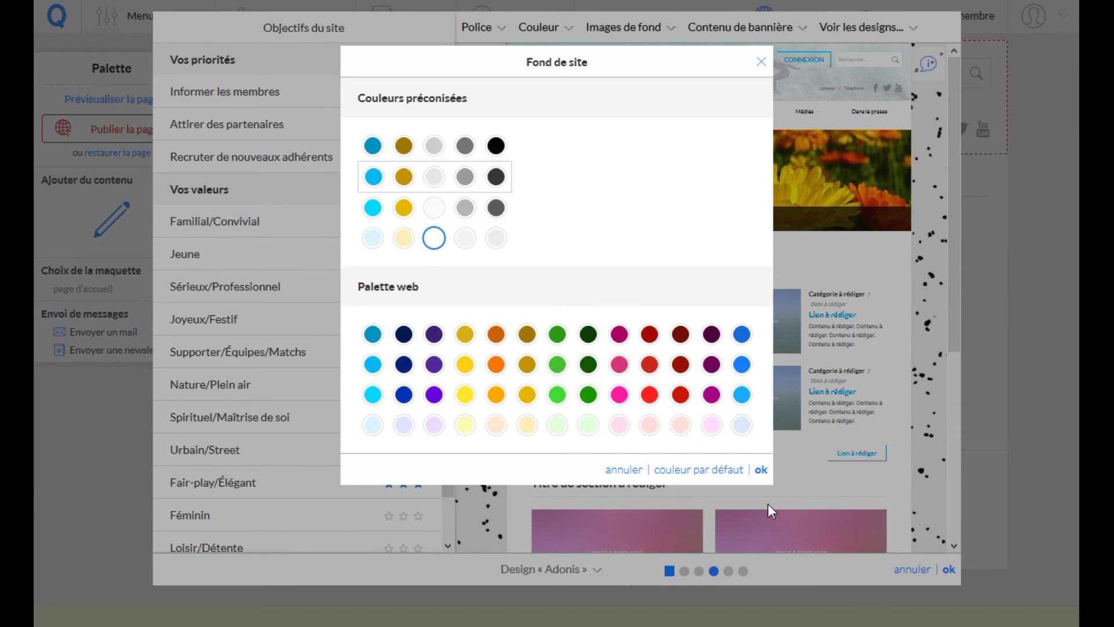
{"action": "left_click", "coordinate": [761, 470]}
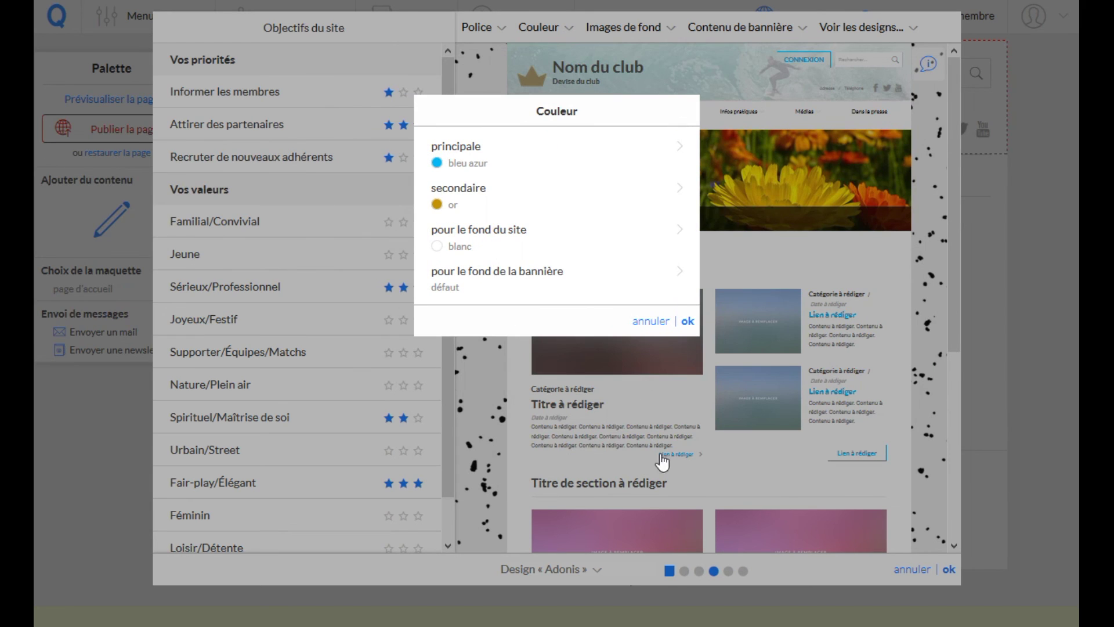
{"action": "left_click", "coordinate": [687, 322]}
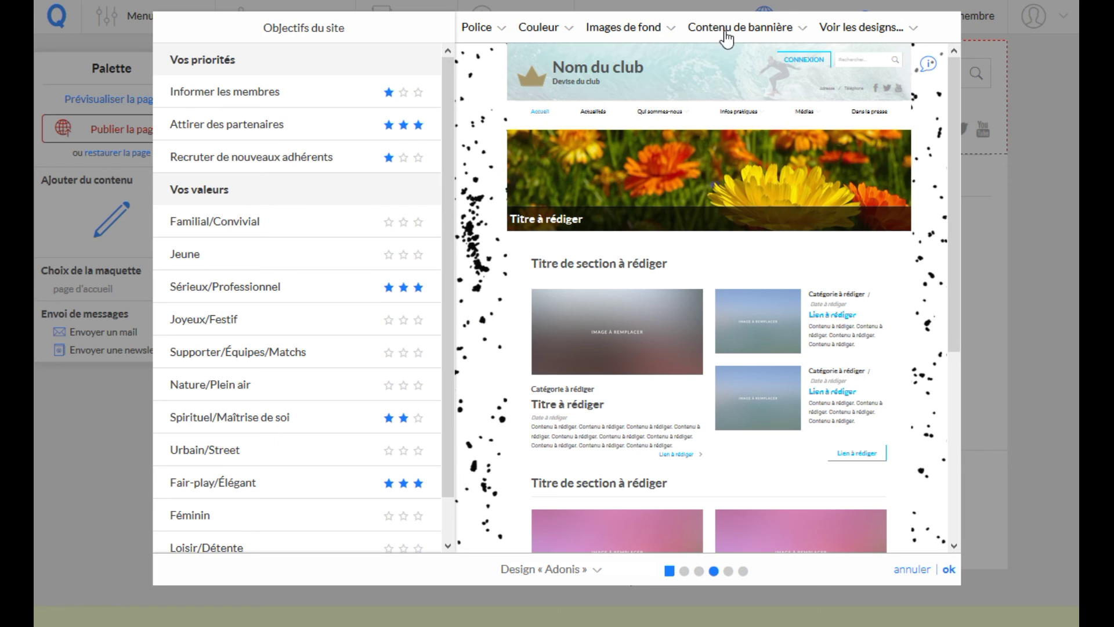
Step: Review and accept the banner's existing content, apply the Adonis styling to the site, and look over the resulting page
{"action": "left_click", "coordinate": [772, 38]}
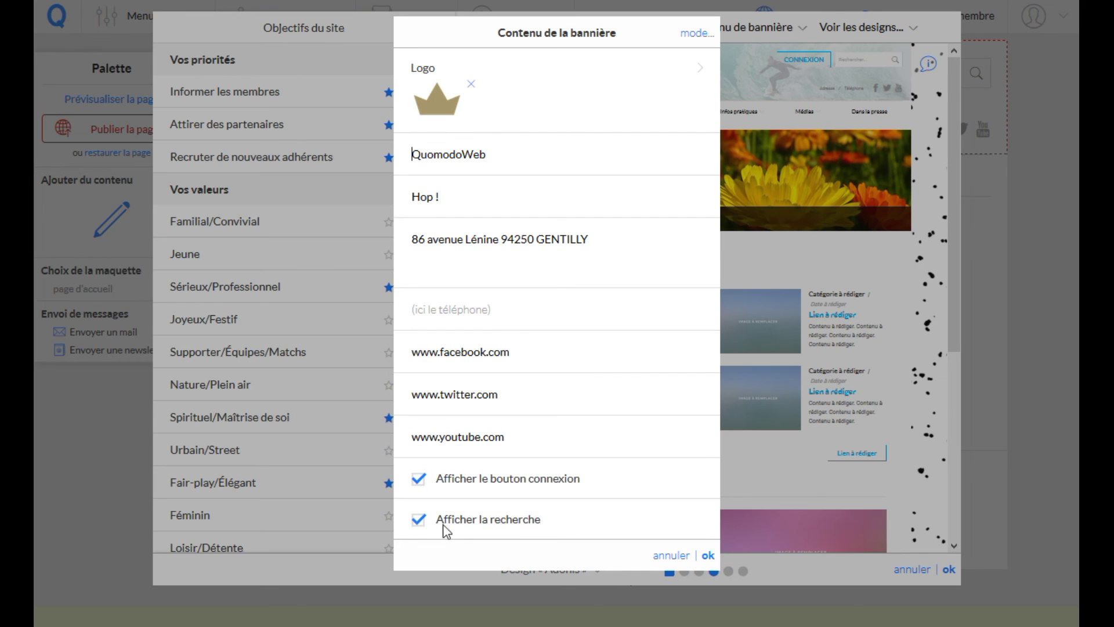
{"action": "left_click", "coordinate": [708, 556]}
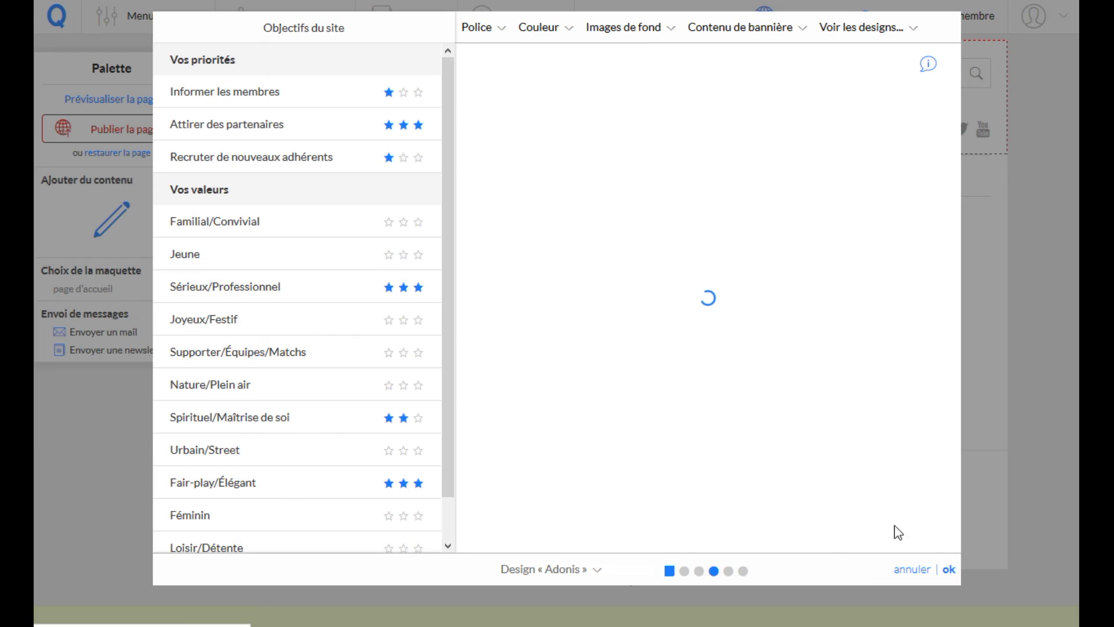
{"action": "left_click", "coordinate": [949, 571]}
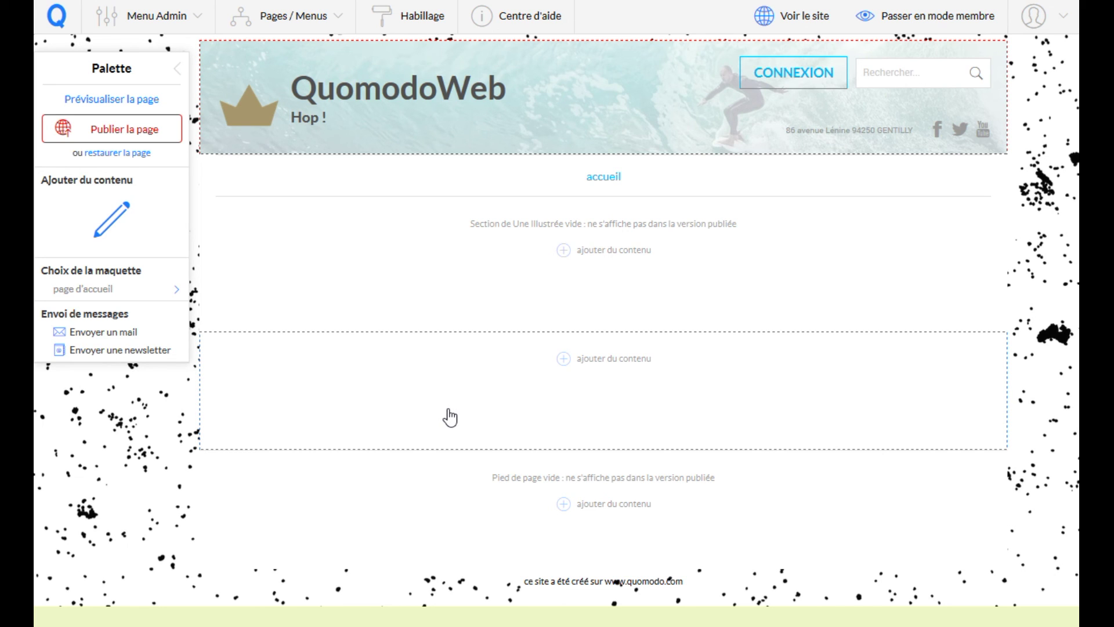
{"action": "scroll", "coordinate": [447, 413], "scroll_direction": "down", "scroll_amount": 2}
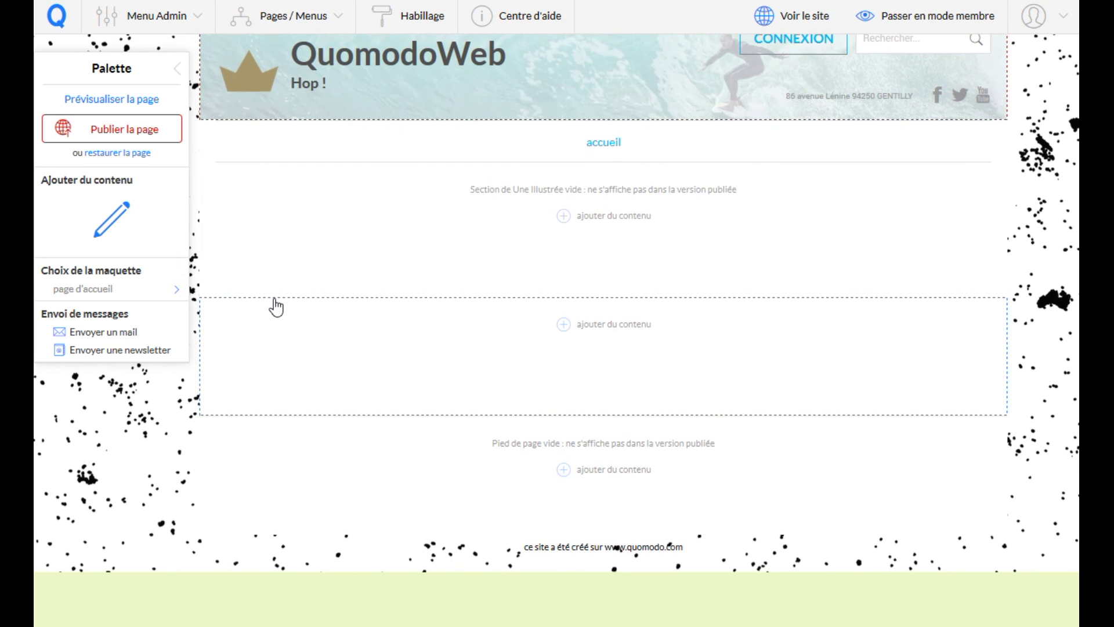
{"action": "scroll", "coordinate": [276, 306], "scroll_direction": "up", "scroll_amount": 2}
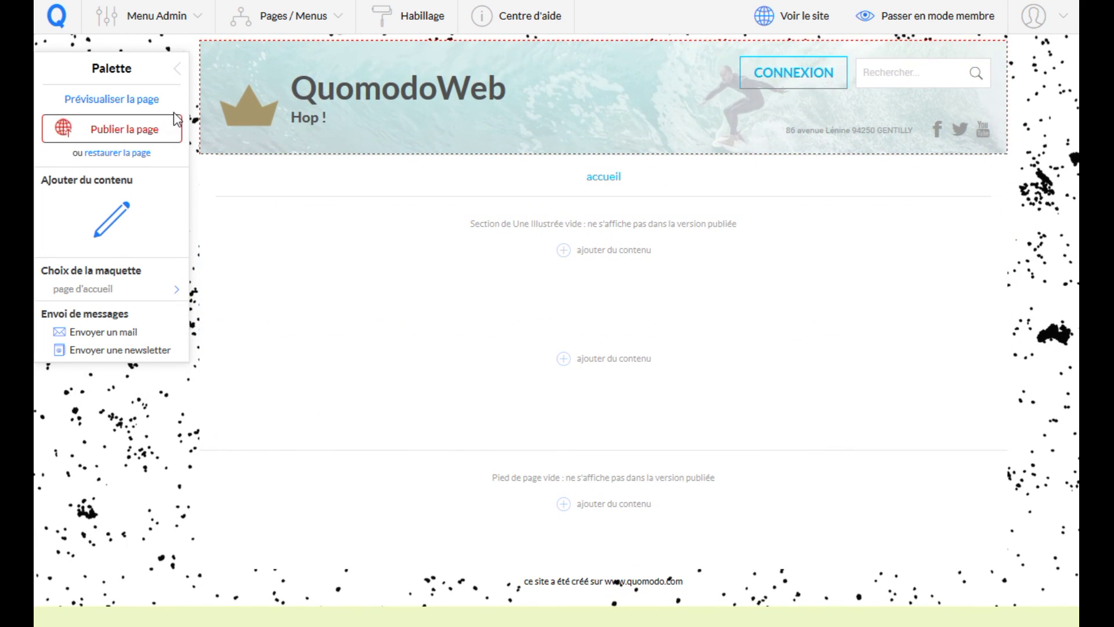